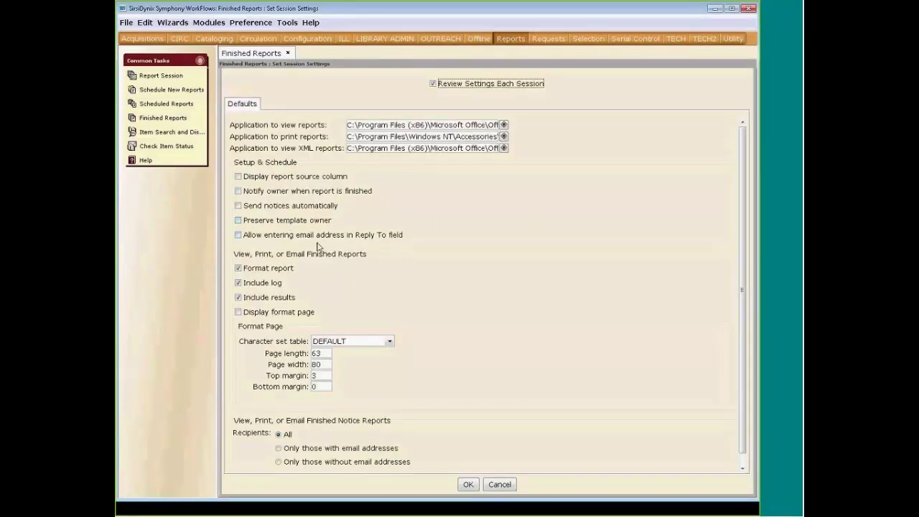
- Accept the session settings with OK to list finished reports, newest first
left_click(463, 486)
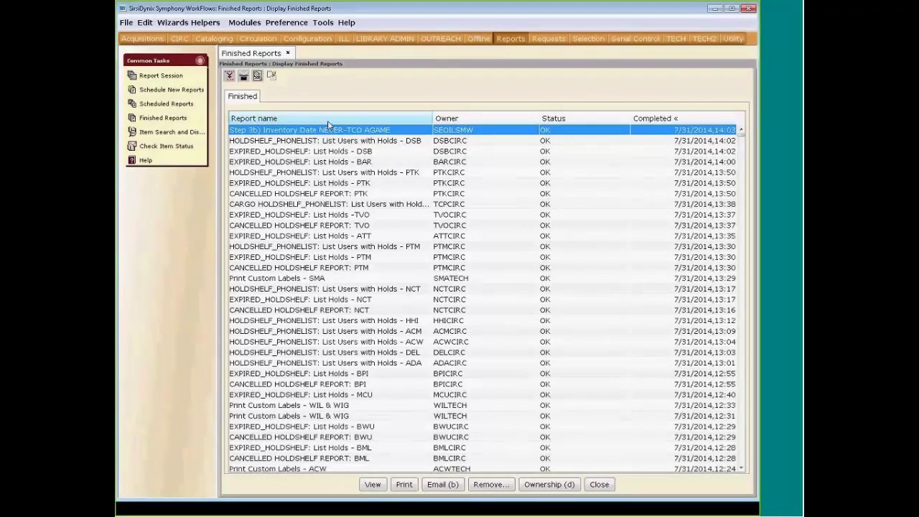
- Sort reports by name and view the 7/30/2014 13:23 List Holds (EXPIRES IN 30 DAYS) report
left_click(328, 119)
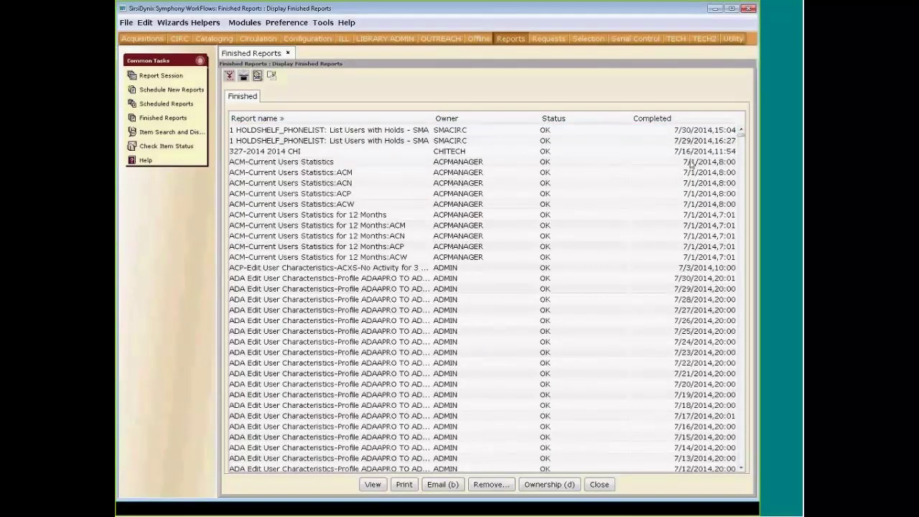
left_click_drag(743, 140, 751, 370)
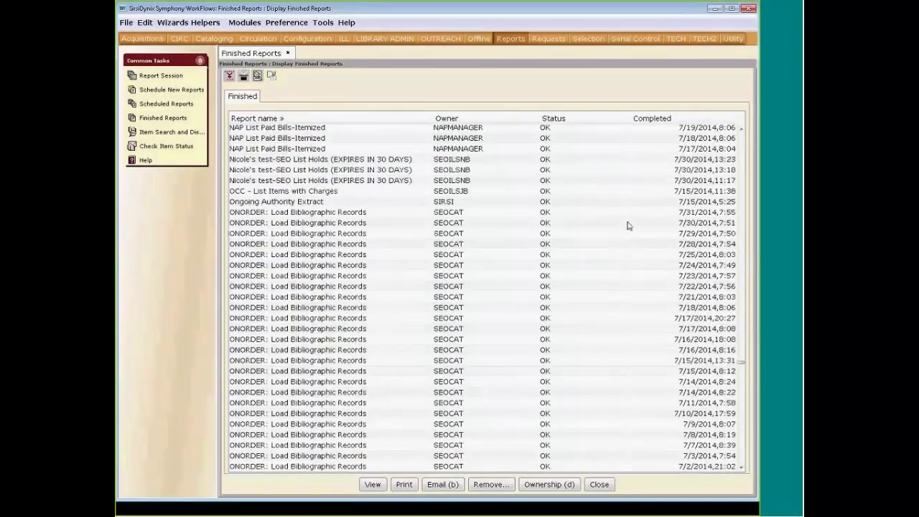
left_click(485, 161)
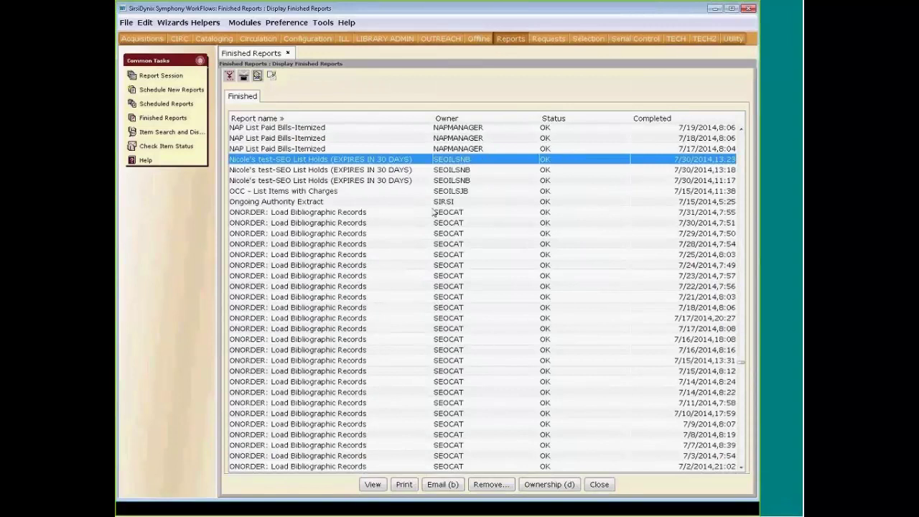
left_click(371, 485)
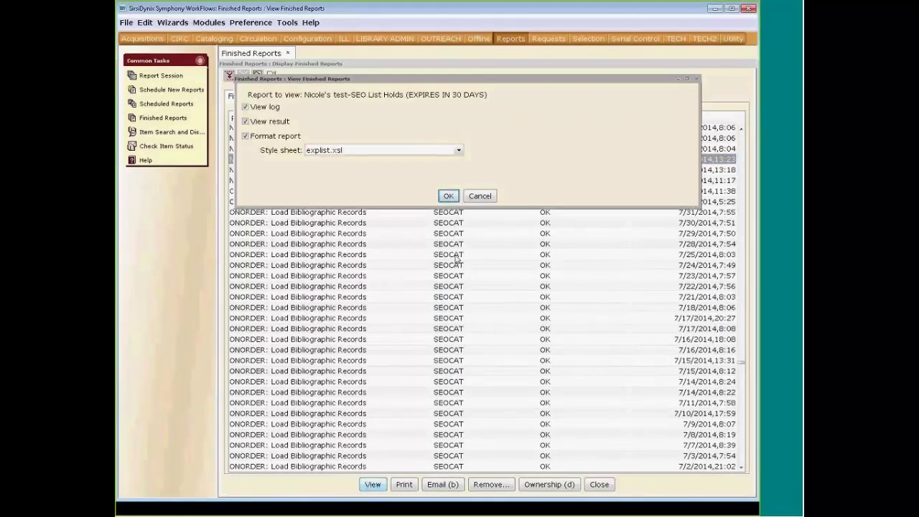
left_click(447, 196)
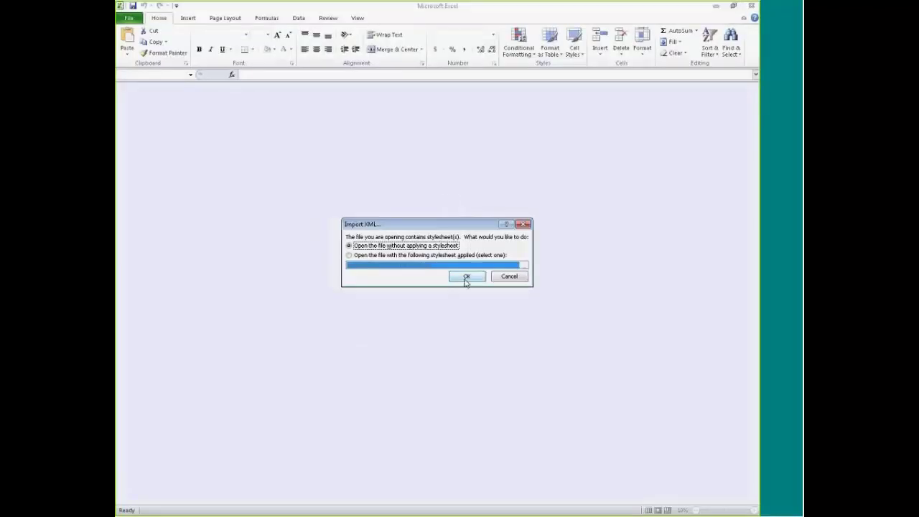
- Import the report XML into Excel as an XML table without a stylesheet
left_click(467, 277)
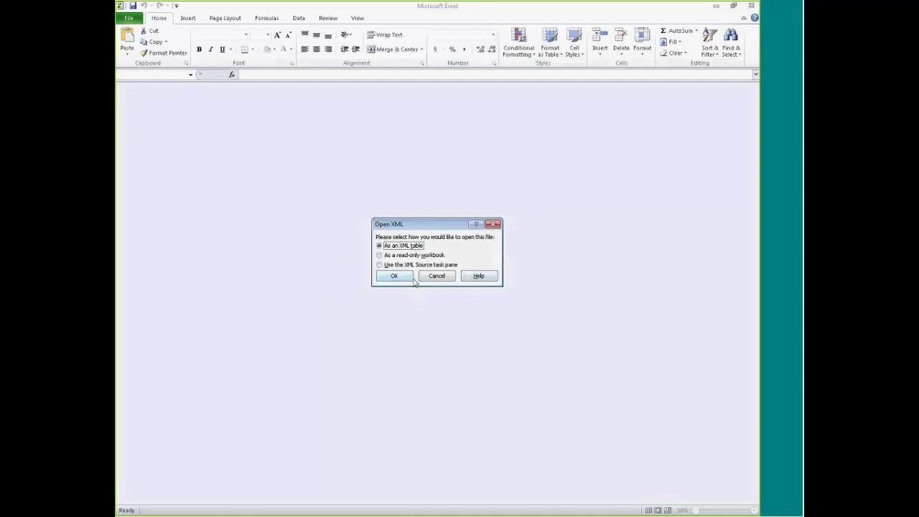
left_click(395, 276)
left_click(473, 272)
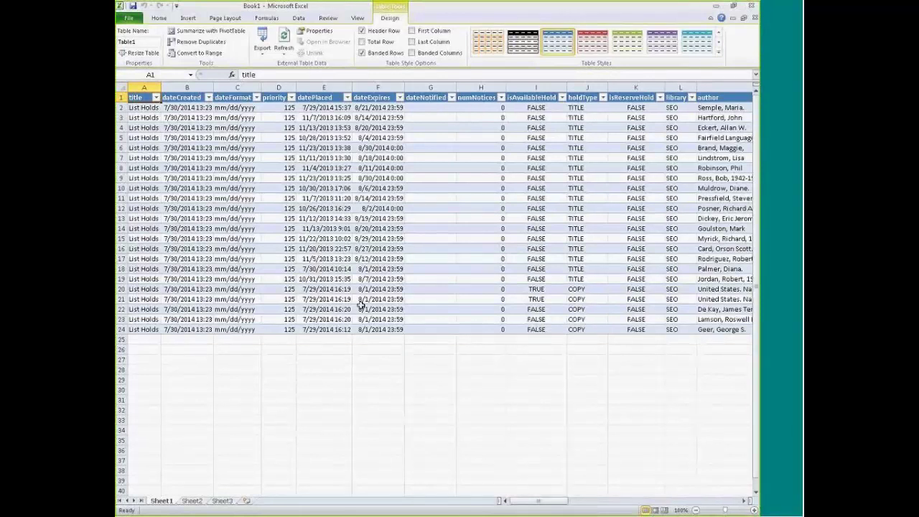
mouse_move(523, 502)
left_mouse_down()
mouse_move(689, 501)
mouse_move(519, 509)
left_mouse_up()
- Delete the title, dateCreated, dateFormat and priority columns, then check the datePlaced and dateExpires values
left_click(149, 85)
right_click(144, 86)
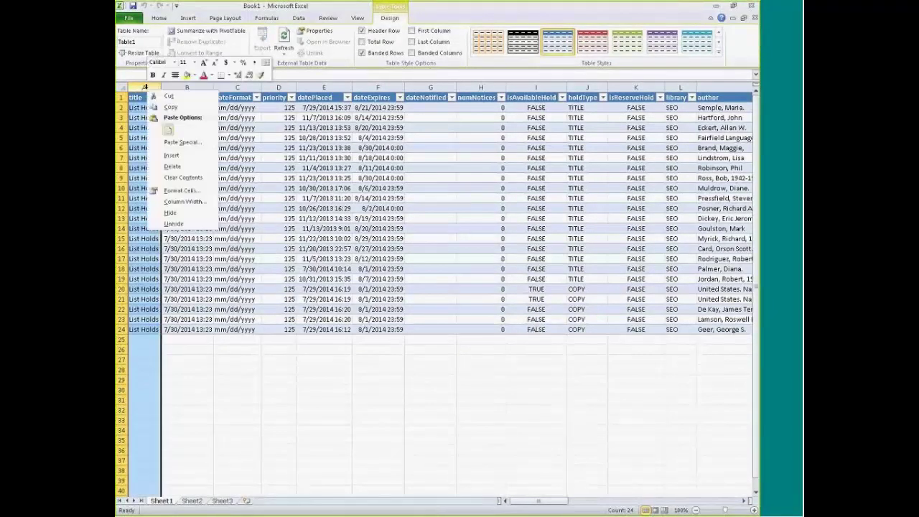
left_click(165, 158)
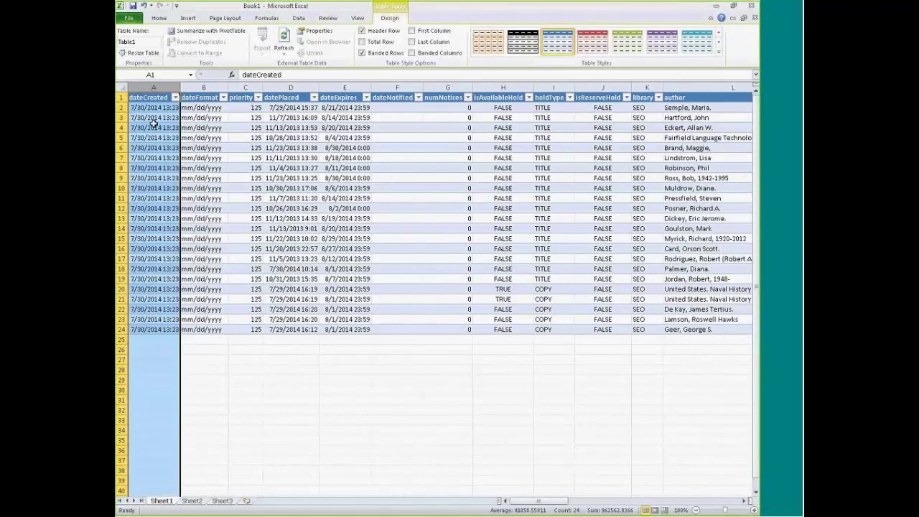
right_click(147, 87)
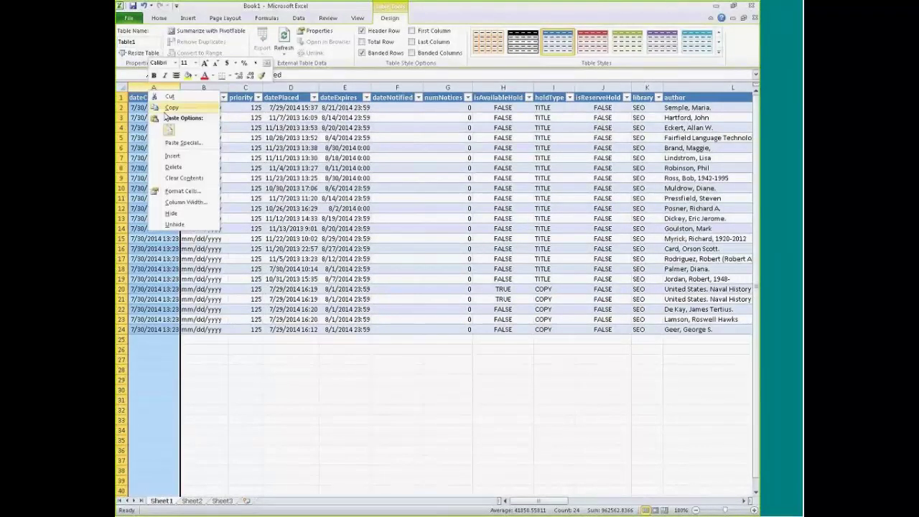
left_click(173, 166)
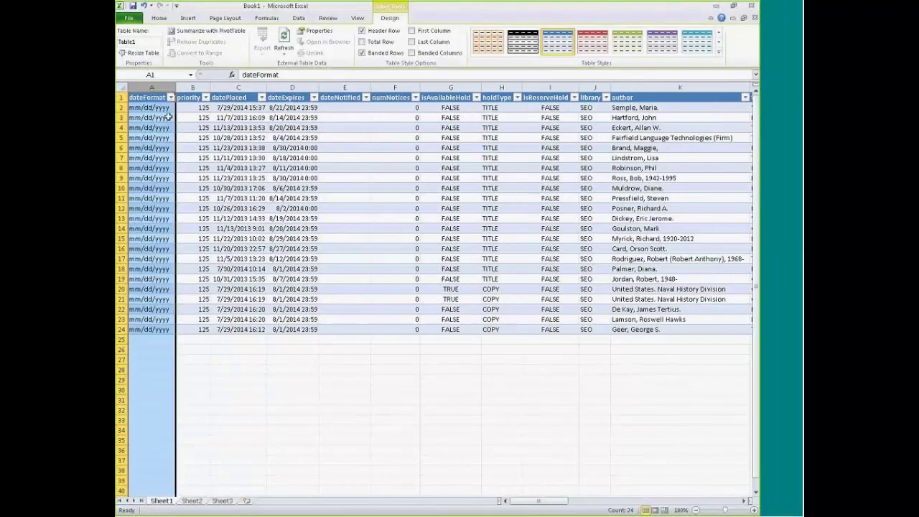
right_click(150, 87)
left_click(179, 167)
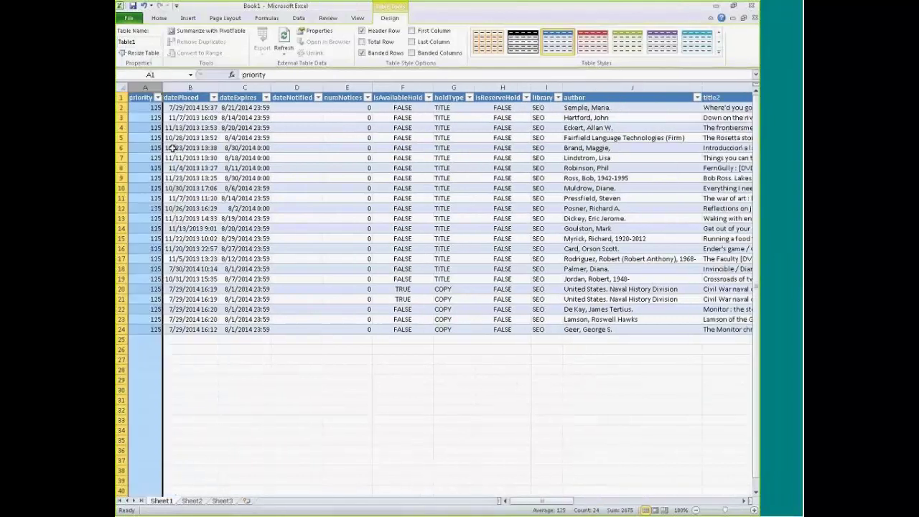
right_click(145, 87)
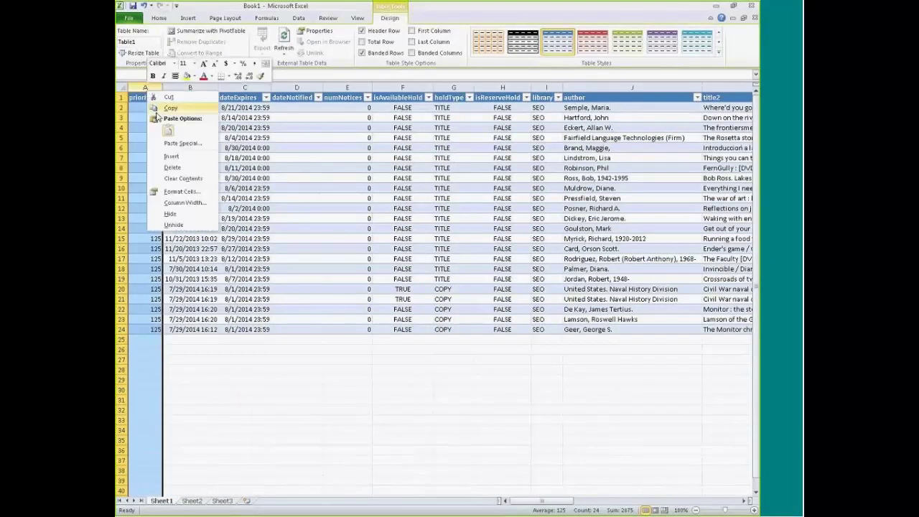
left_click(180, 167)
left_click(156, 109)
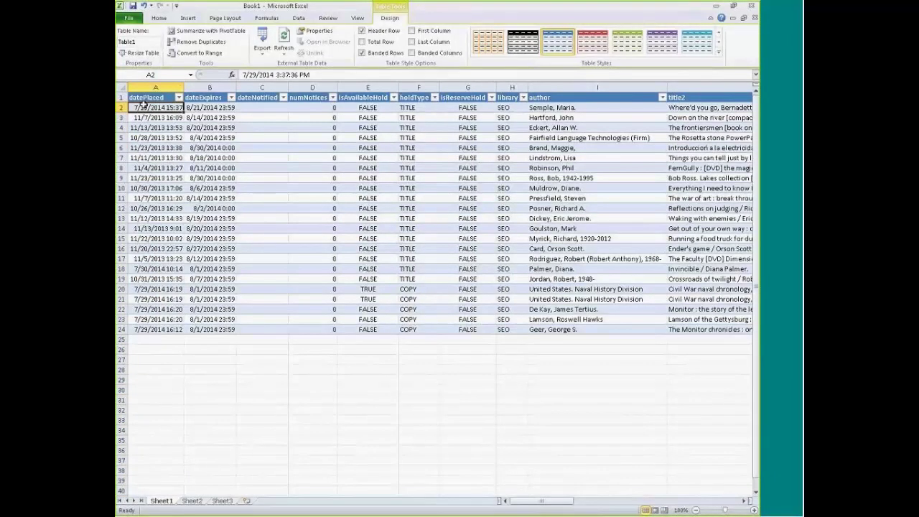
left_click(213, 108)
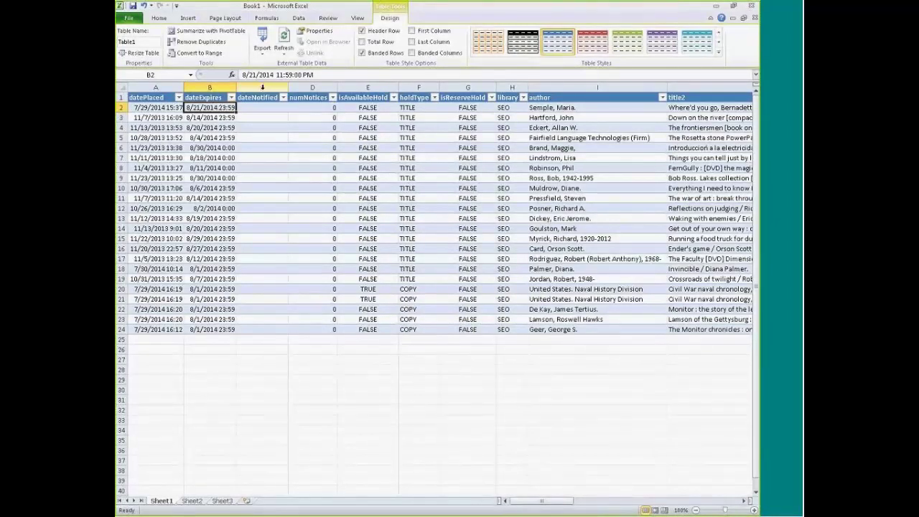
- Delete the dateNotified, numNotices, isAvailableHold, holdType, isReserveHold and library columns
left_click(262, 87)
right_click(262, 87)
left_click(291, 167)
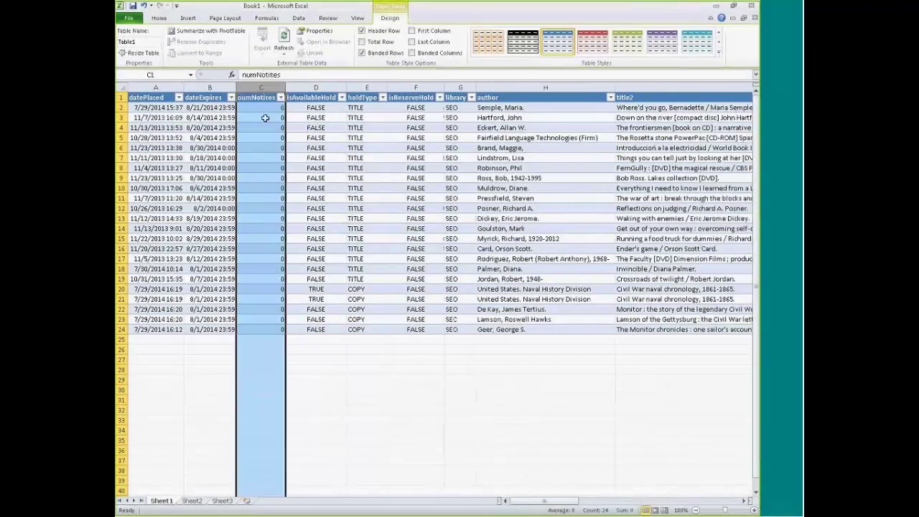
right_click(262, 87)
left_click(287, 167)
right_click(260, 87)
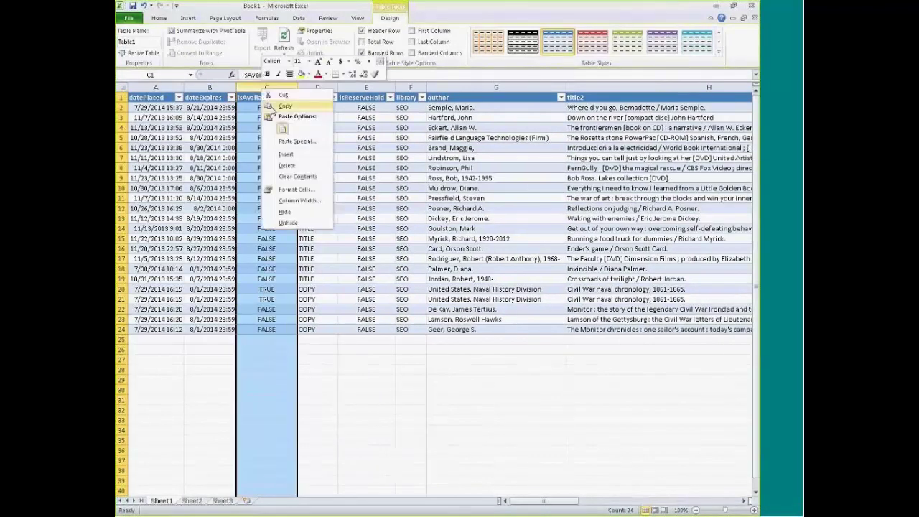
left_click(291, 166)
right_click(256, 87)
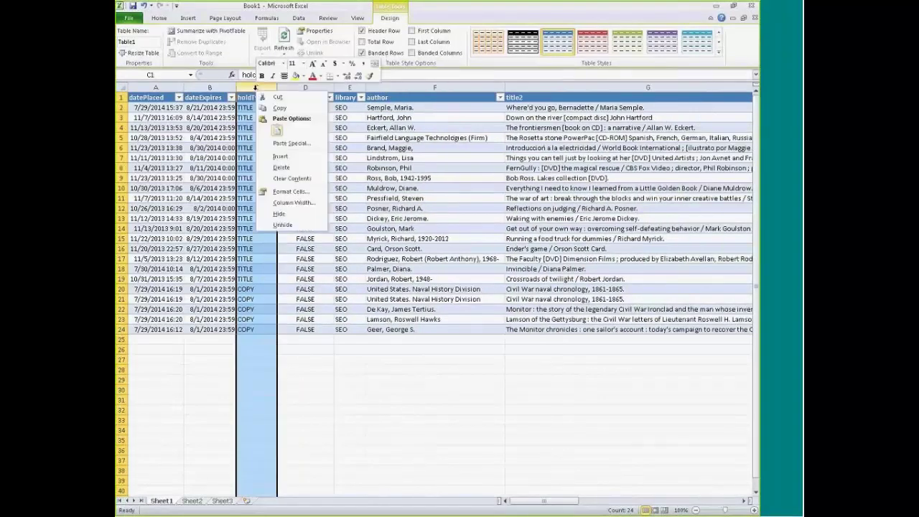
left_click(281, 166)
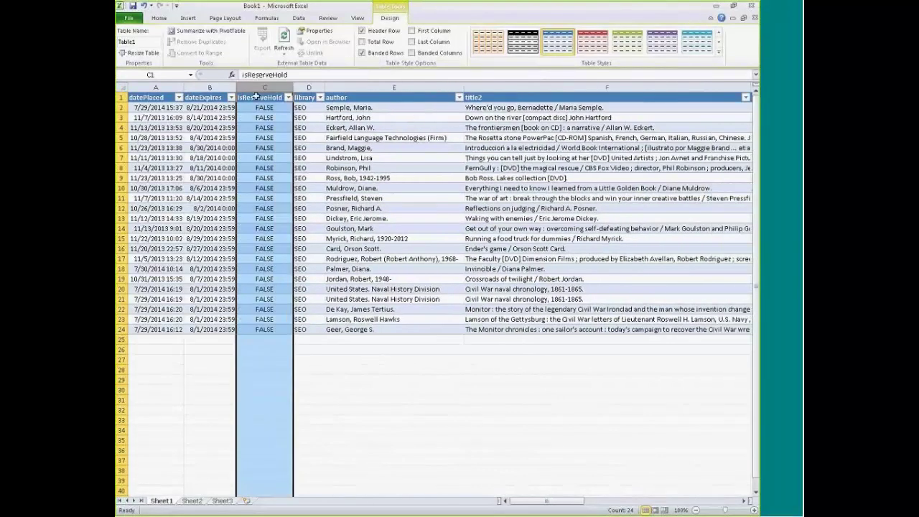
right_click(262, 87)
left_click(281, 167)
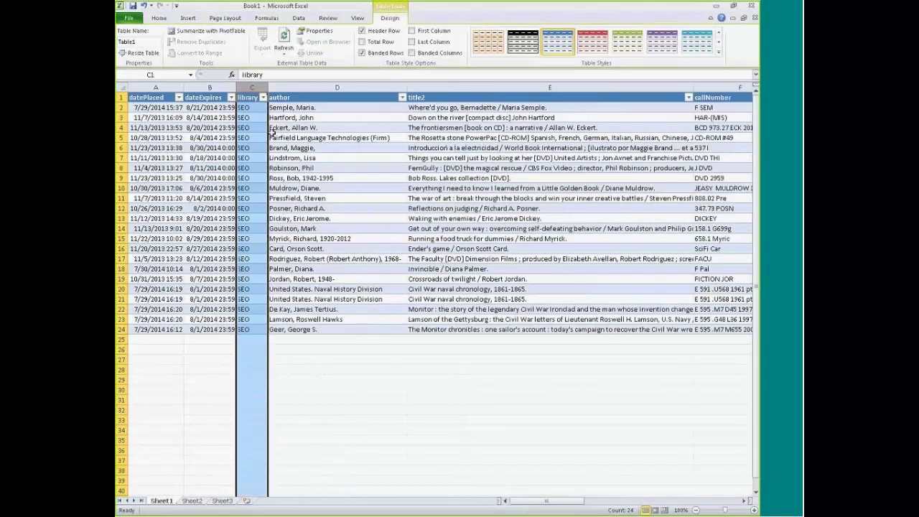
right_click(253, 87)
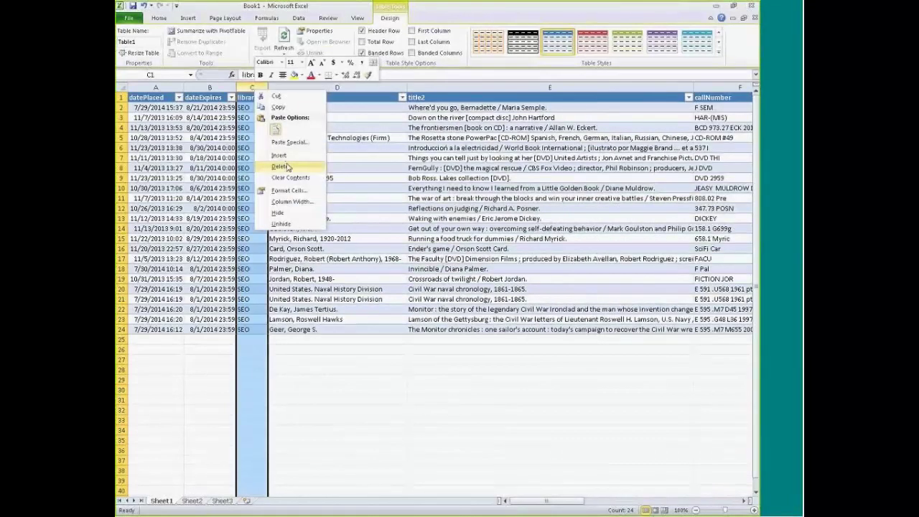
left_click(286, 167)
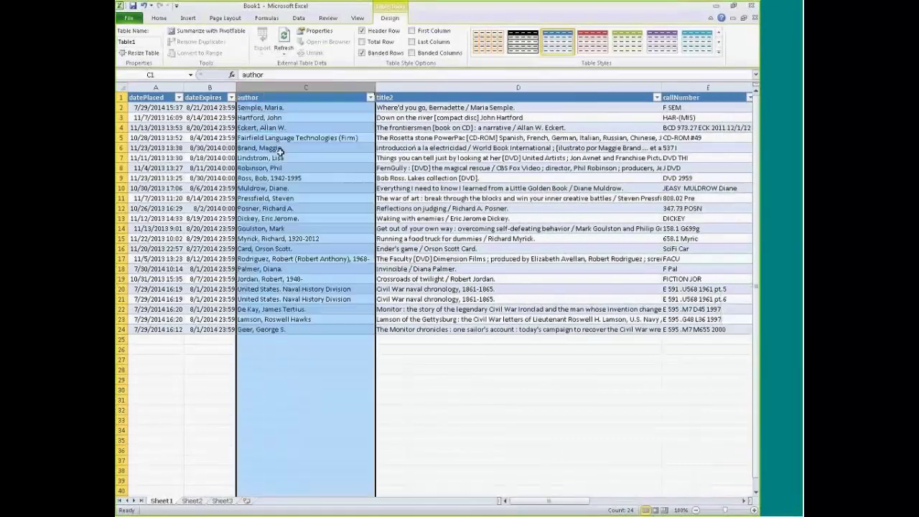
- Delete the author, callNumber, library3 and copyNumber columns
right_click(293, 86)
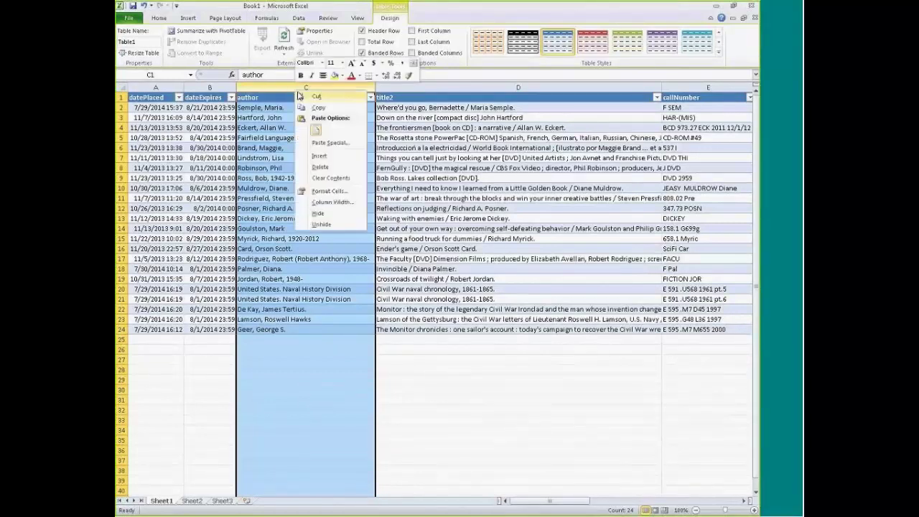
left_click(324, 168)
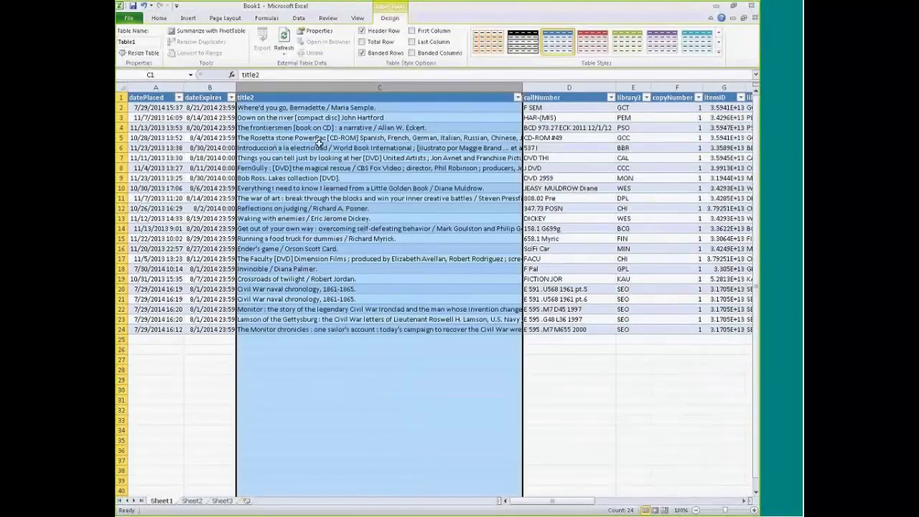
right_click(541, 86)
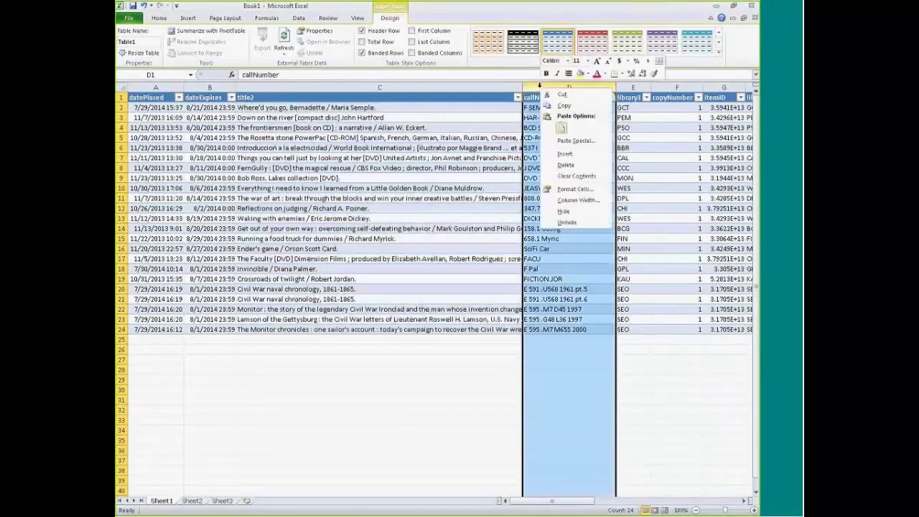
left_click(567, 166)
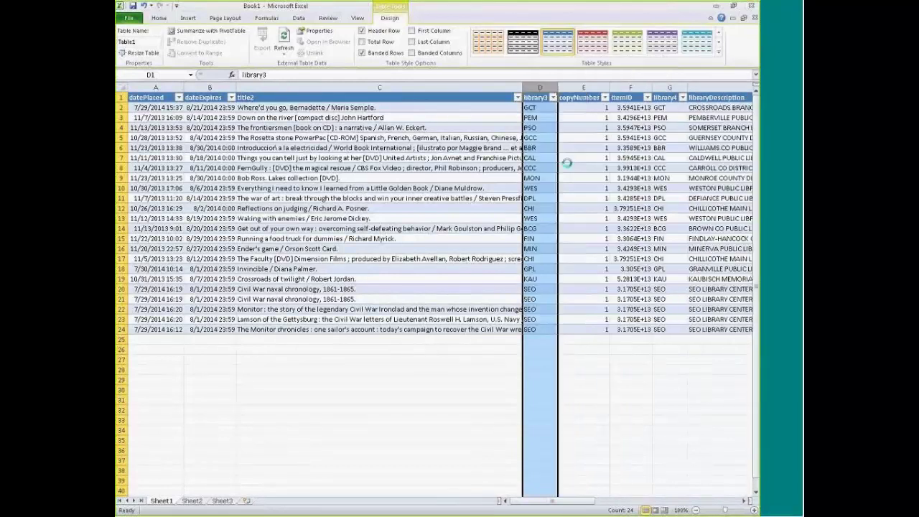
right_click(541, 96)
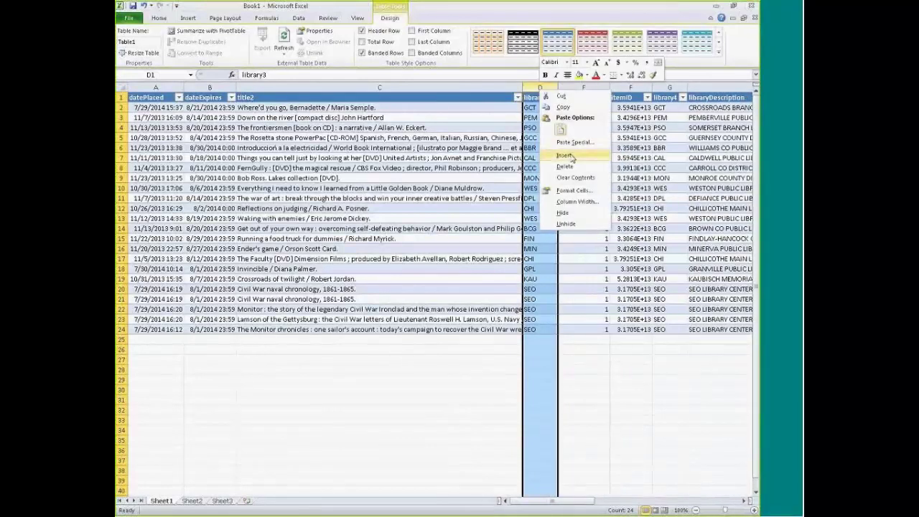
left_click(572, 165)
right_click(544, 88)
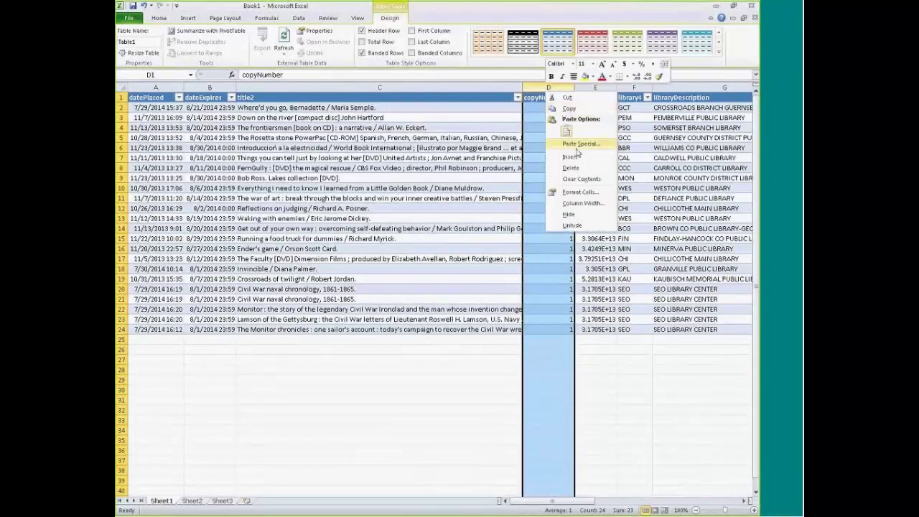
left_click(575, 168)
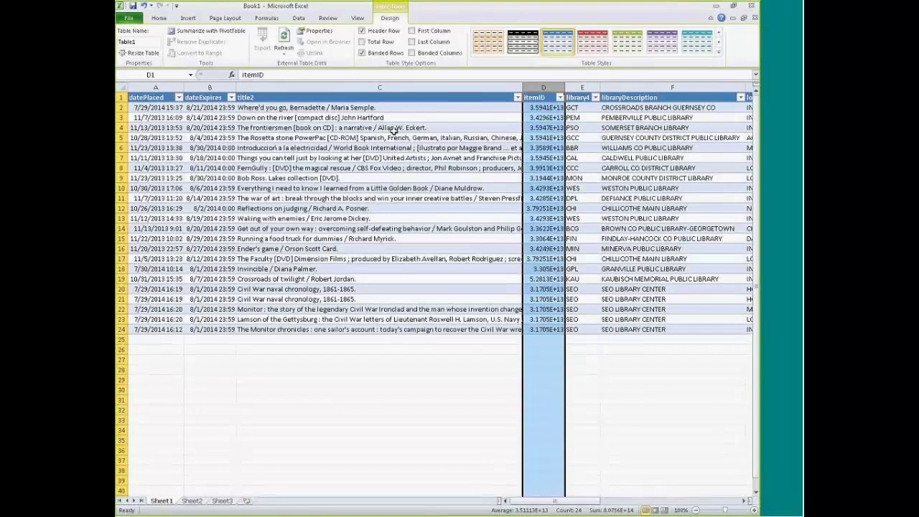
- Format the itemID column as Number with zero decimals and widen it to show full IDs
left_click(162, 18)
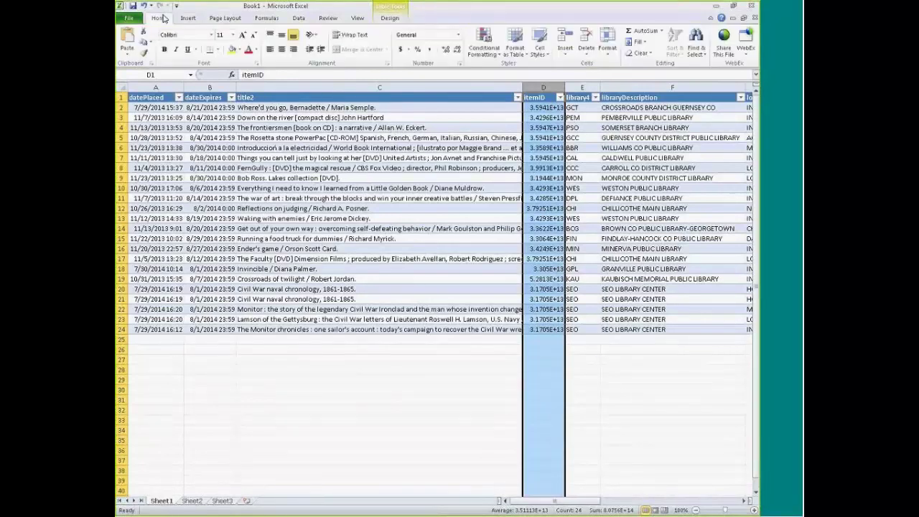
left_click(460, 39)
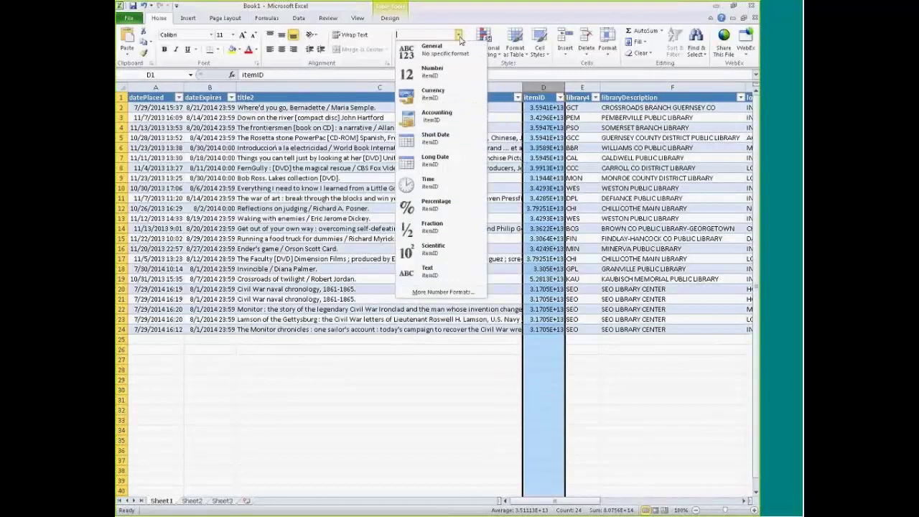
left_click(448, 74)
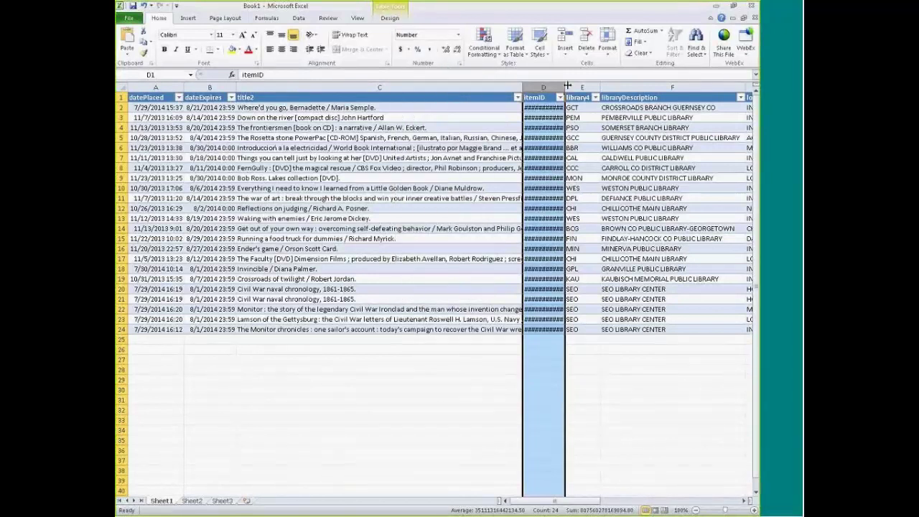
left_click_drag(564, 87, 585, 86)
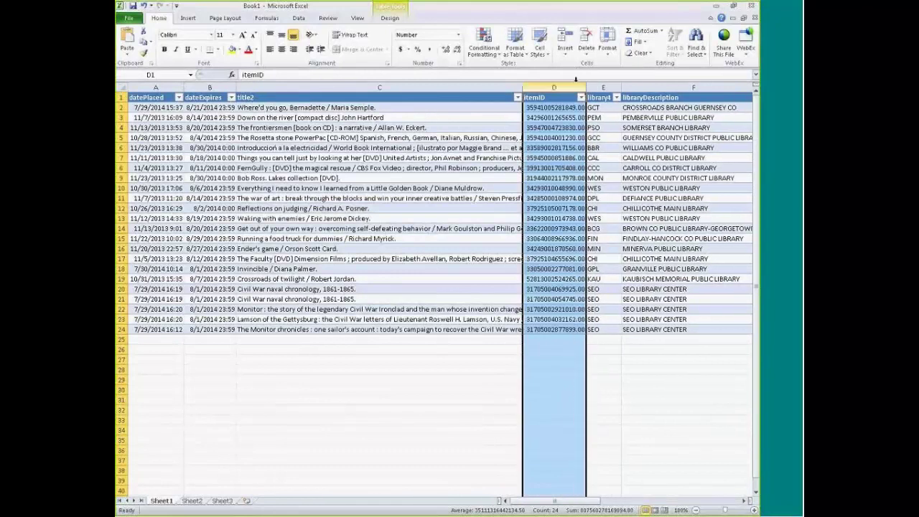
left_click(456, 51)
left_click(456, 50)
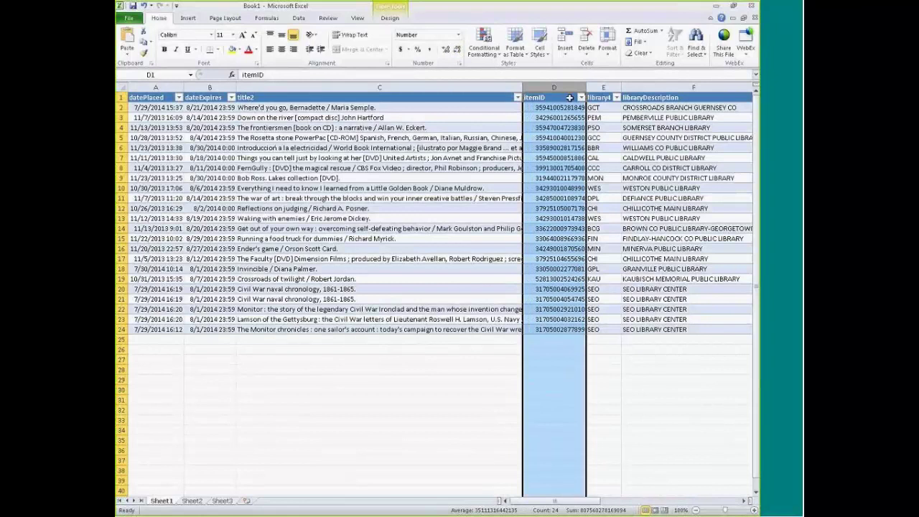
- Delete the library4 column
left_click(603, 86)
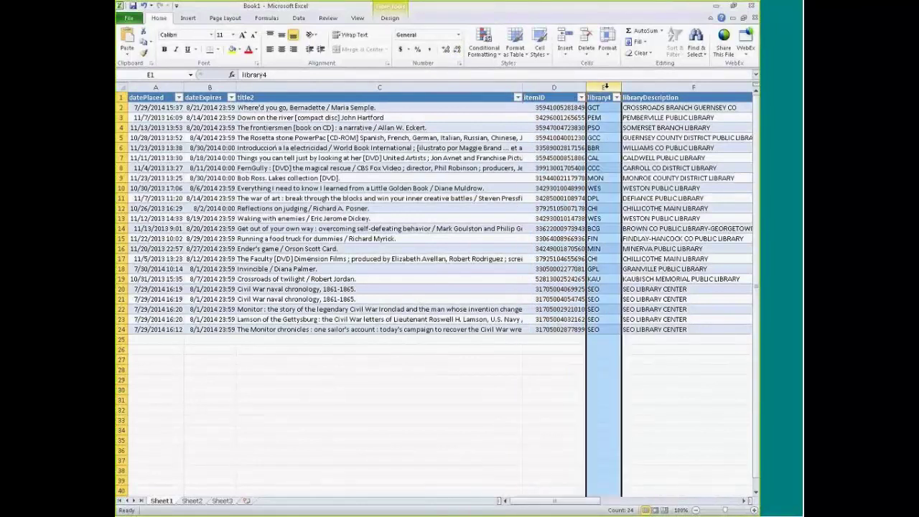
right_click(604, 87)
left_click(634, 158)
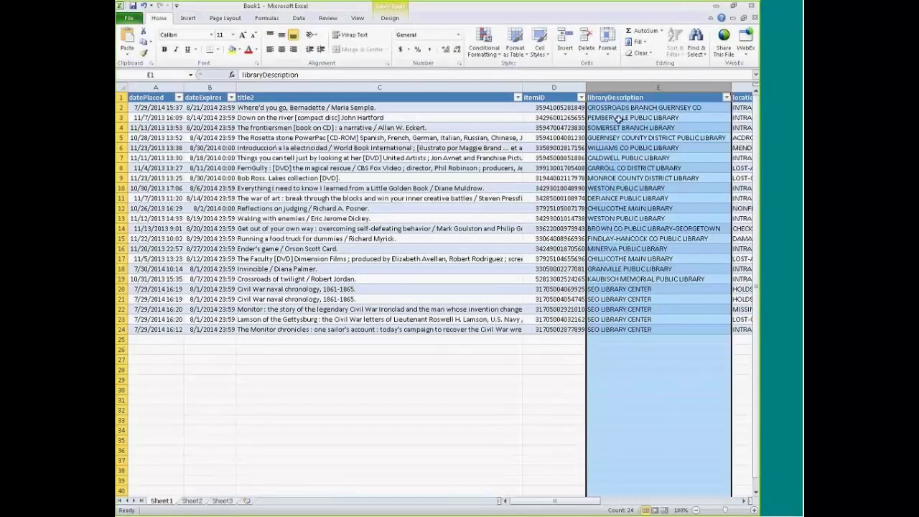
- Format the userID column as Number, widen it, and delete the altID column
left_click(635, 218)
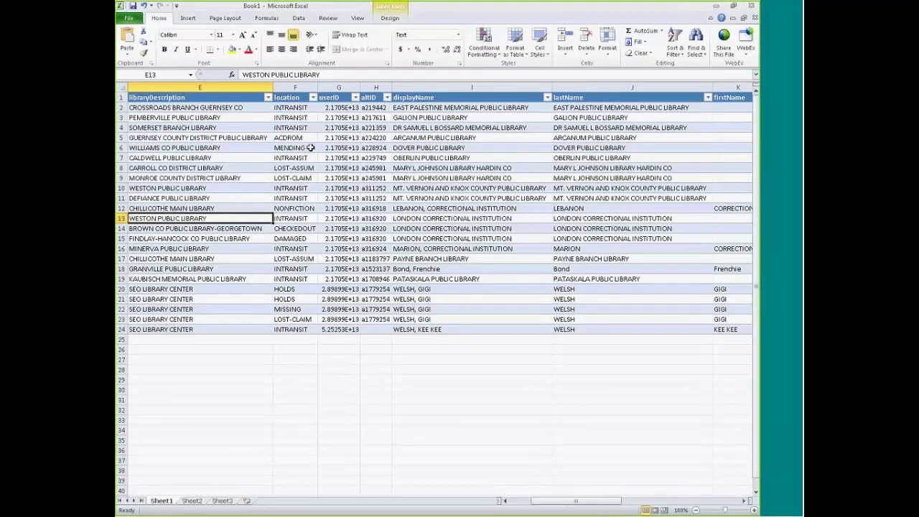
left_click(335, 86)
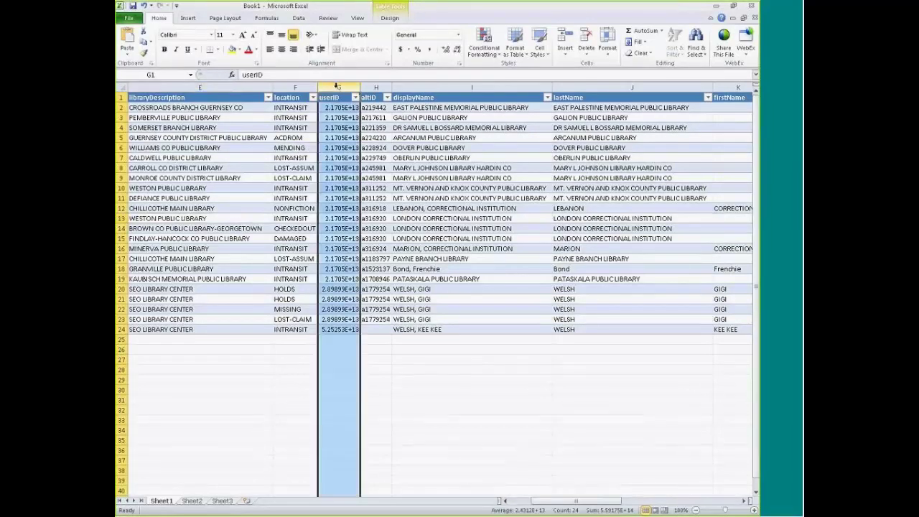
left_click(458, 34)
left_click(458, 70)
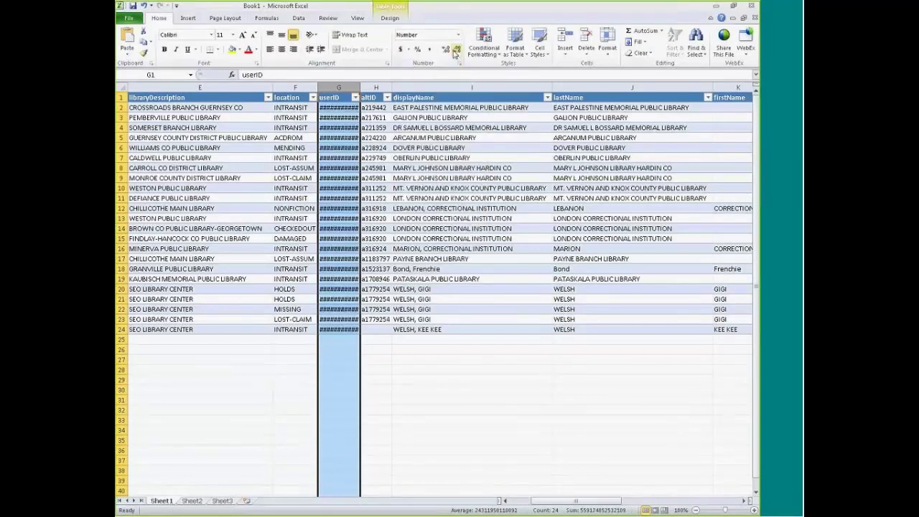
left_click_drag(360, 86, 371, 86)
right_click(386, 86)
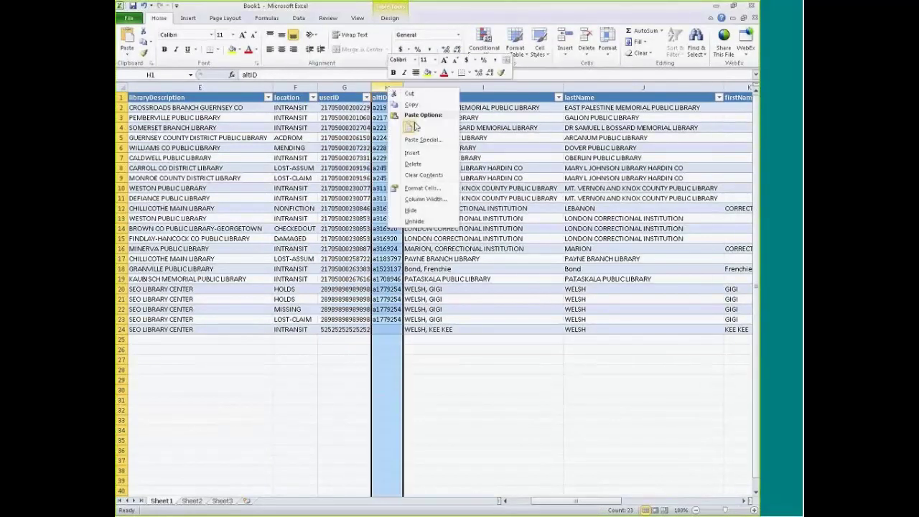
left_click(403, 159)
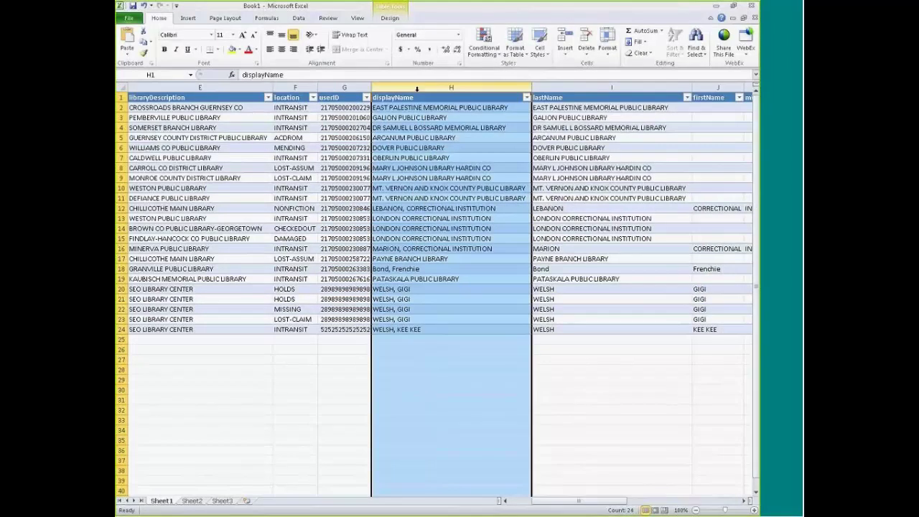
- Delete the libraryDescription, lastName, firstName and middleName columns
left_click(174, 85)
right_click(175, 84)
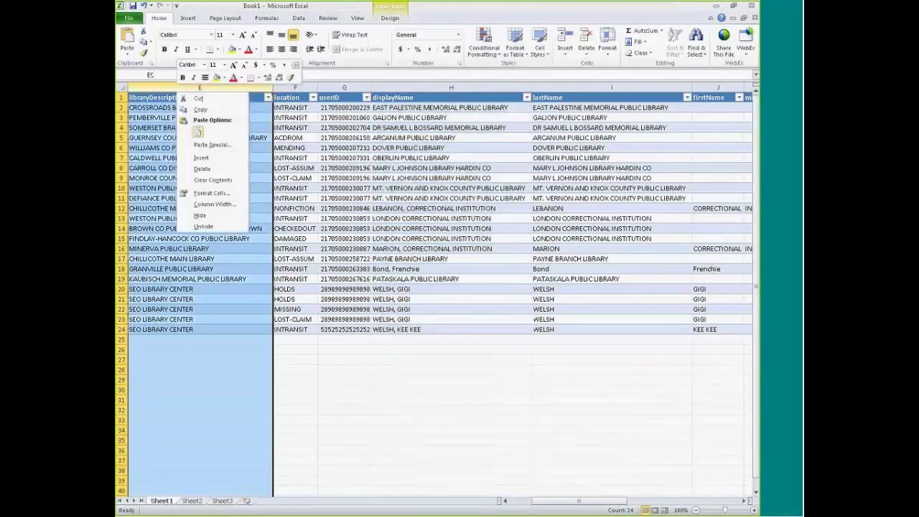
left_click(192, 161)
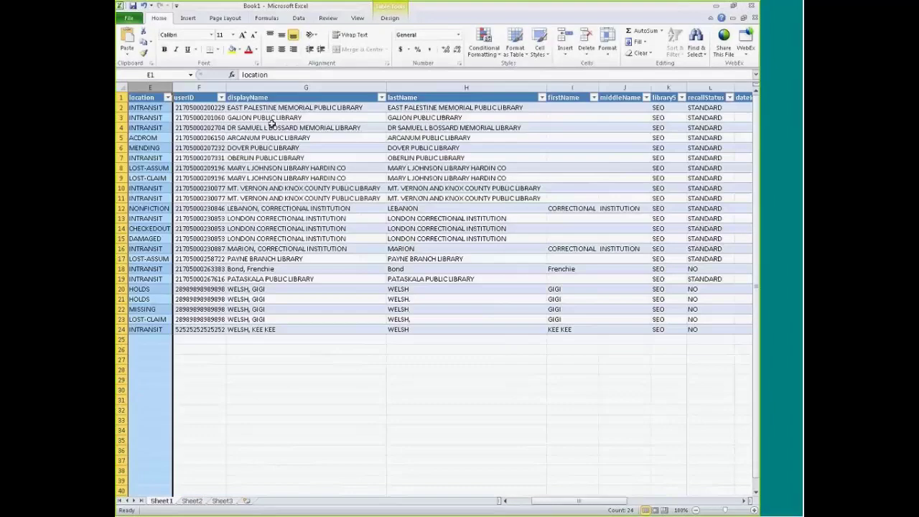
left_click(282, 87)
right_click(444, 86)
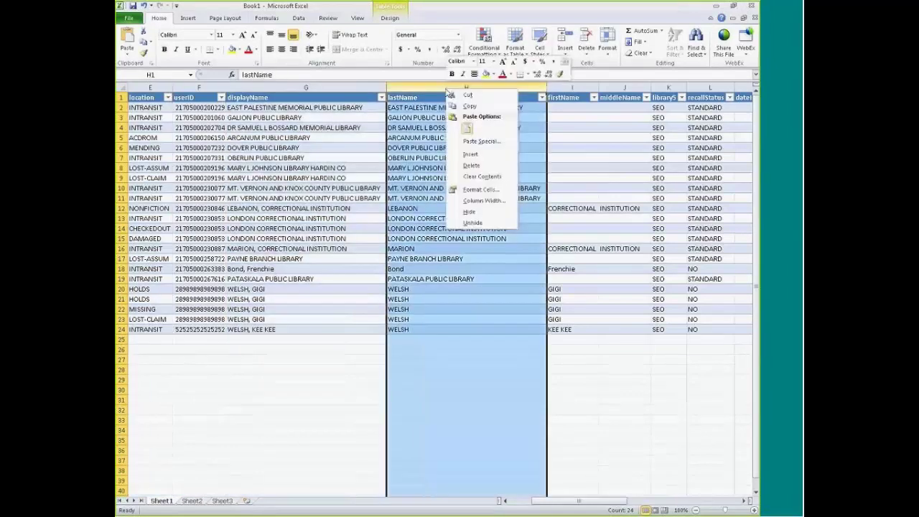
left_click(462, 160)
right_click(425, 87)
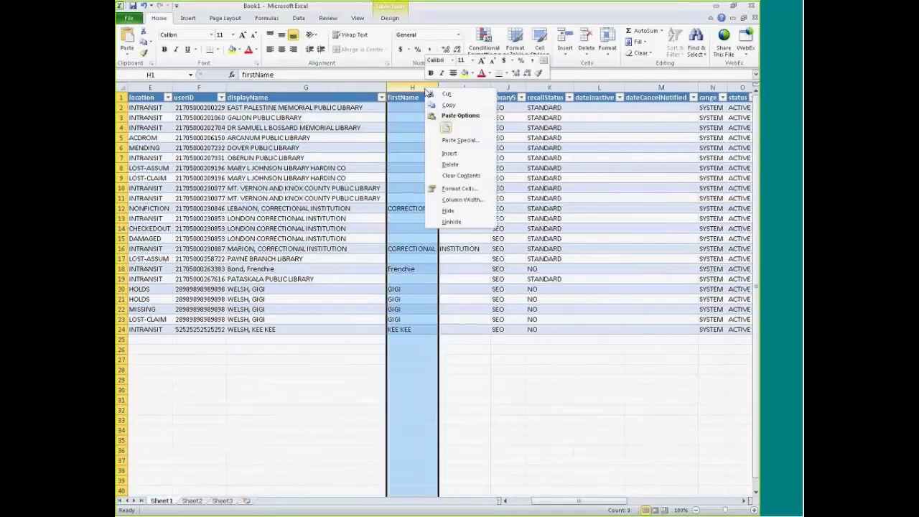
left_click(459, 165)
right_click(422, 87)
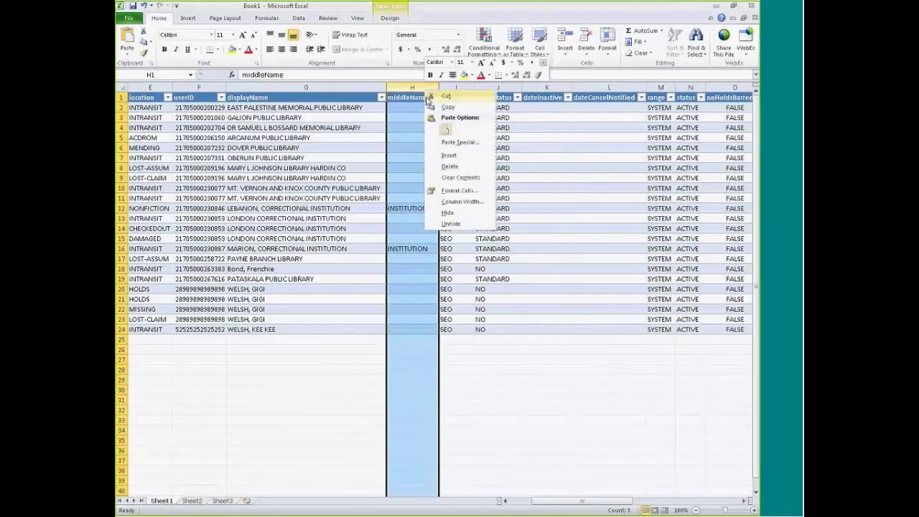
left_click(459, 165)
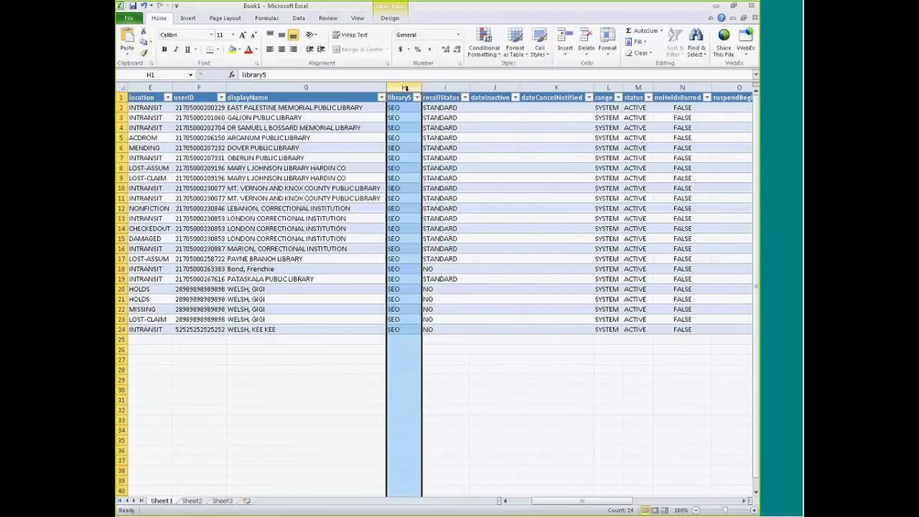
mouse_move(569, 500)
left_mouse_down()
mouse_move(633, 494)
mouse_move(553, 500)
left_mouse_up()
left_click(369, 230)
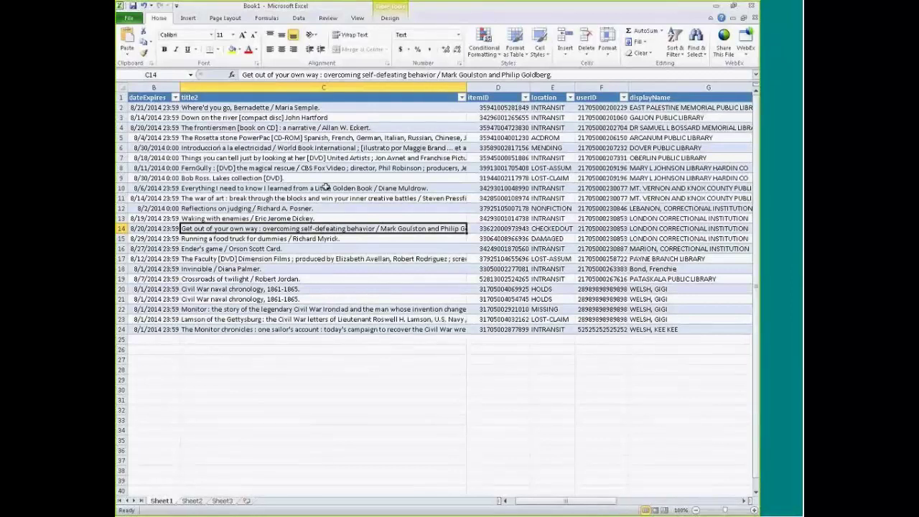
left_click(505, 148)
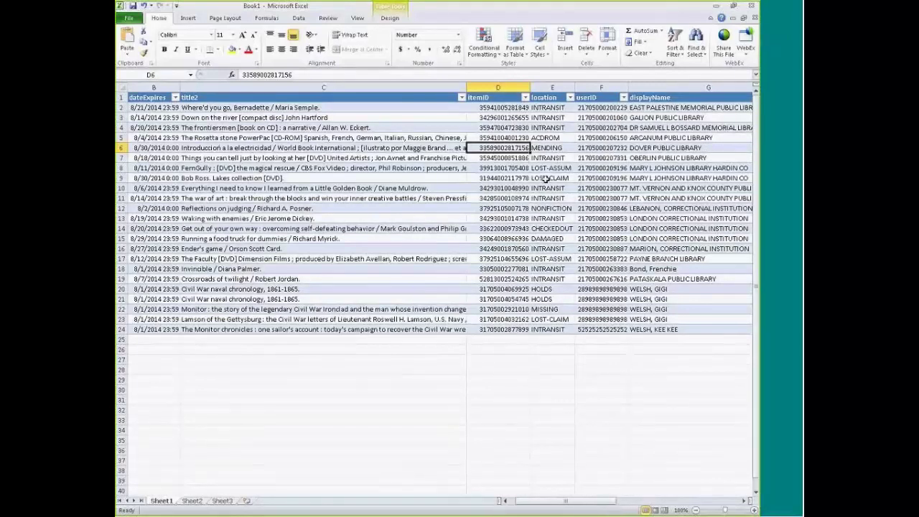
key("ctrl+c")
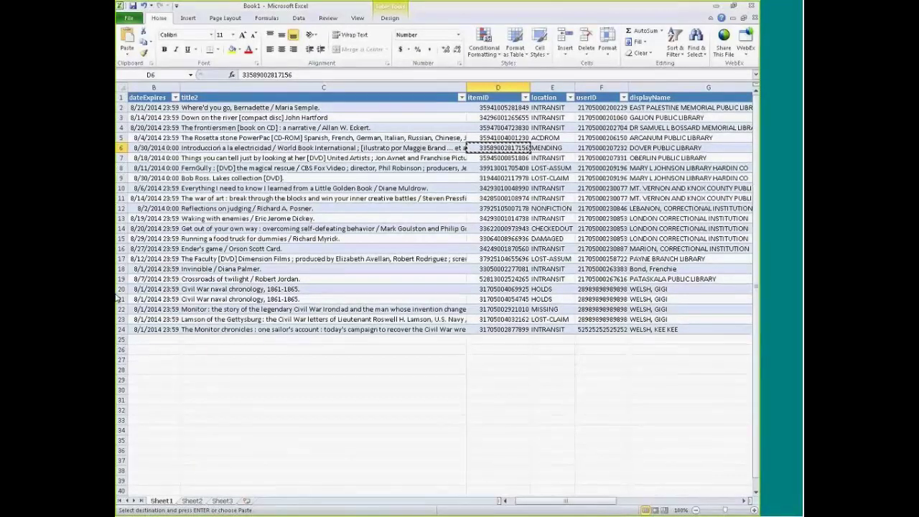
key("alt+Tab")
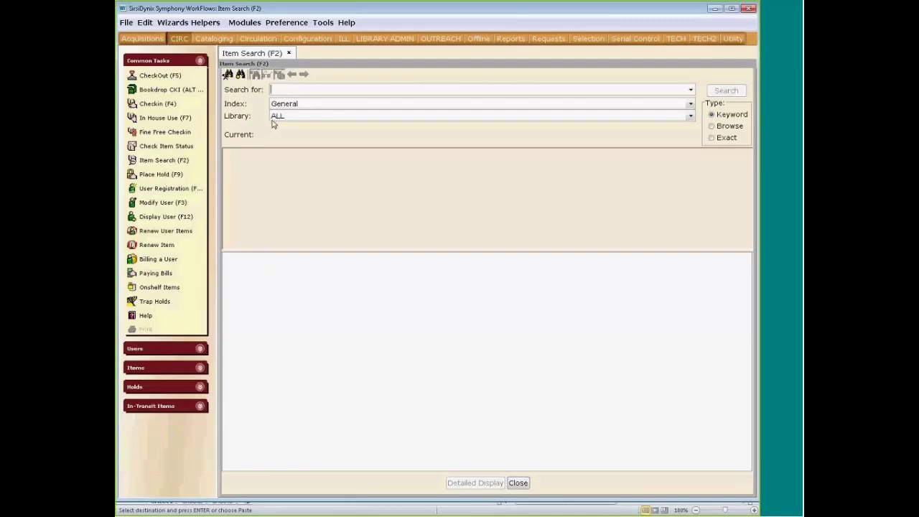
left_click(689, 105)
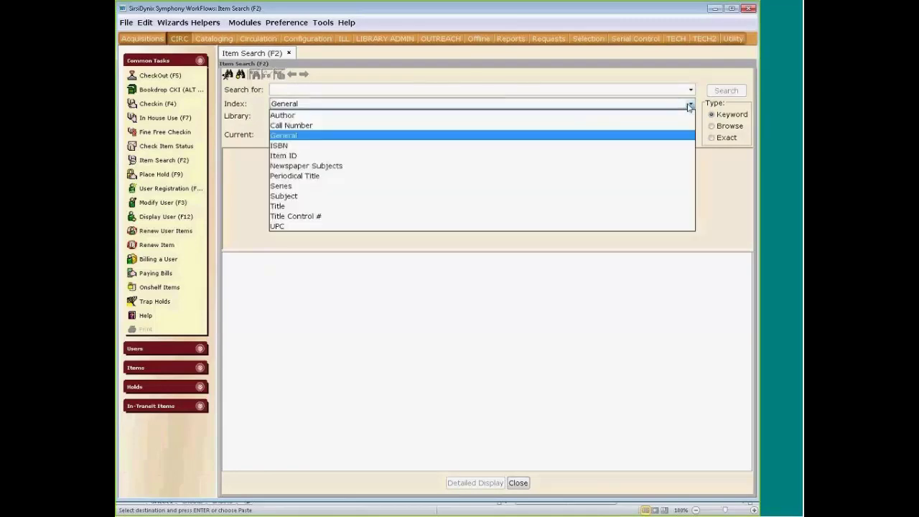
left_click(672, 156)
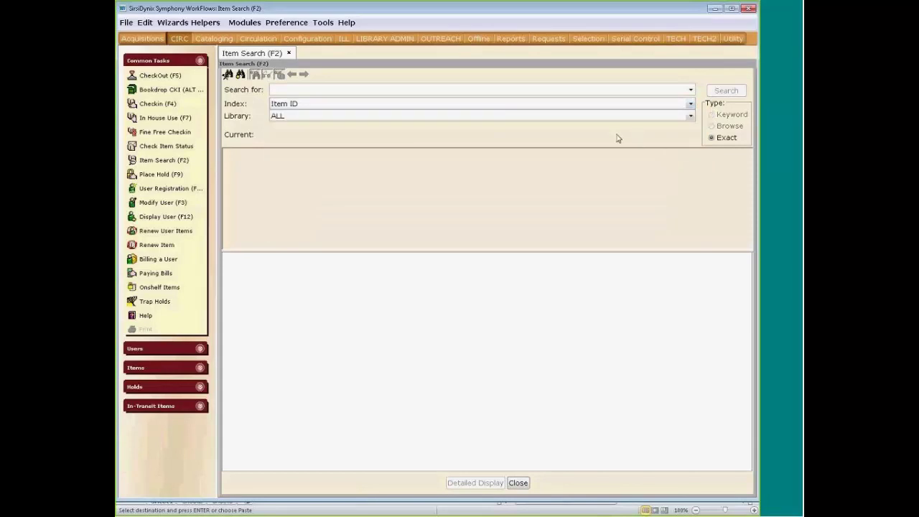
left_click(409, 90)
key("ctrl+v")
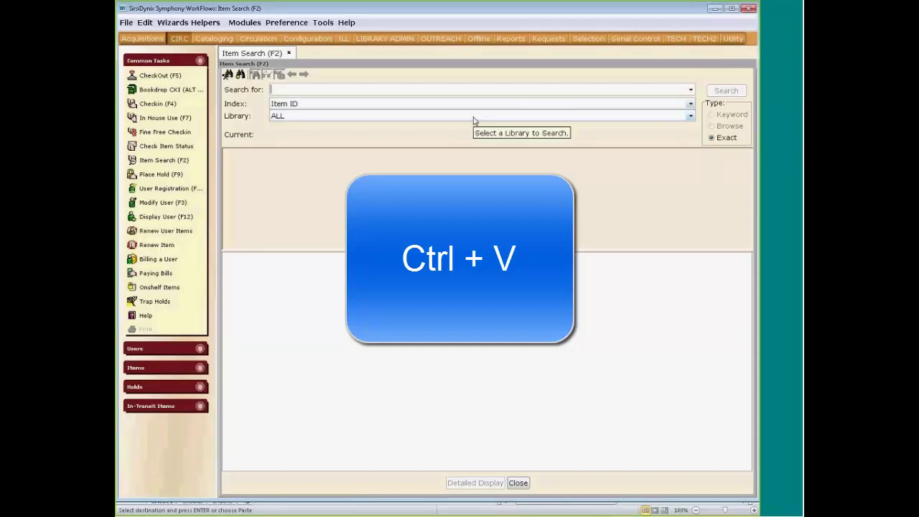
key("ctrl+v")
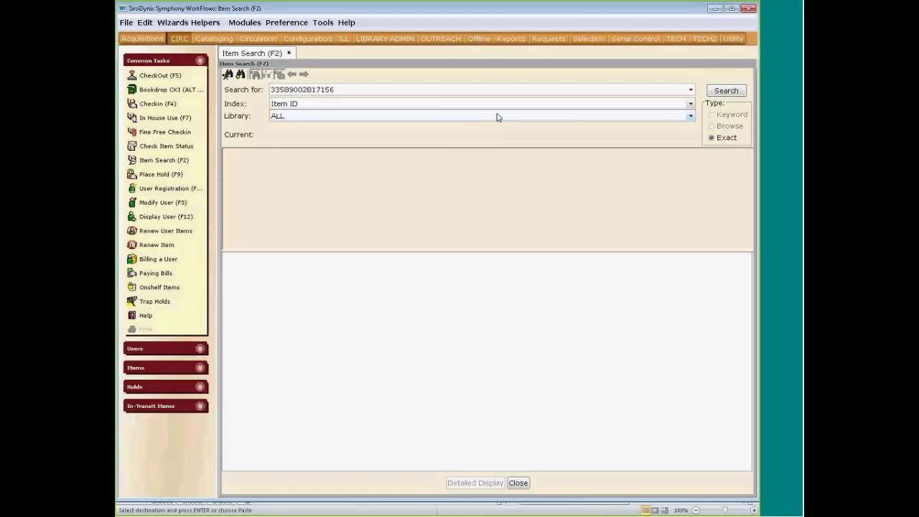
left_click(719, 93)
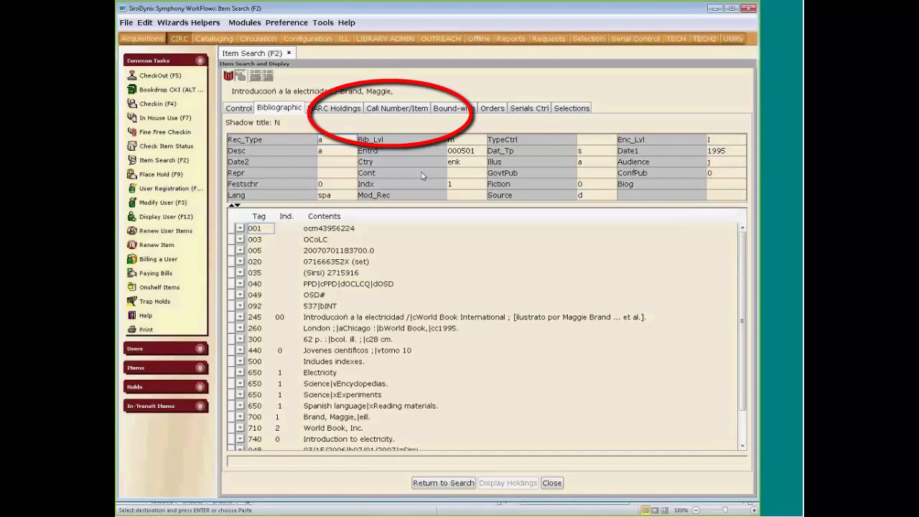
left_click(411, 112)
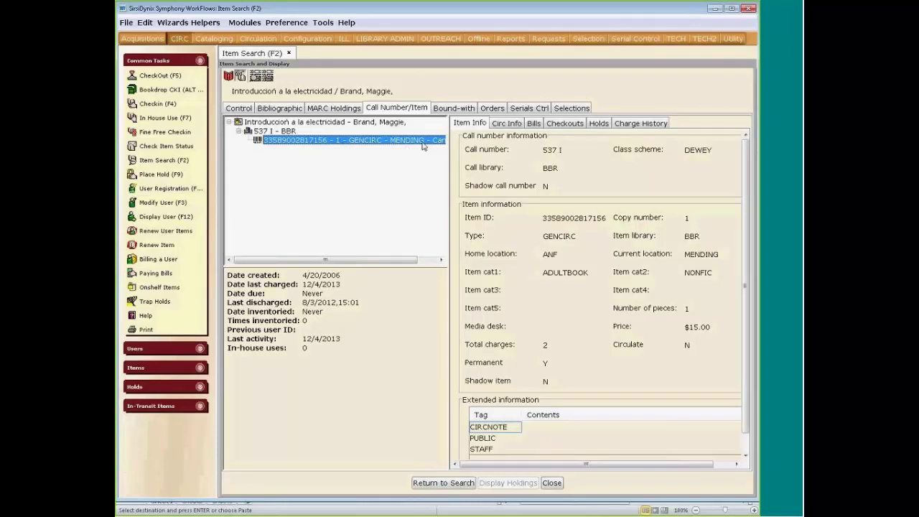
- Show the item's holds, revealing the title-level hold placed 11/23/2013, expiring 8/30/2014, pickup SEO
left_click(599, 124)
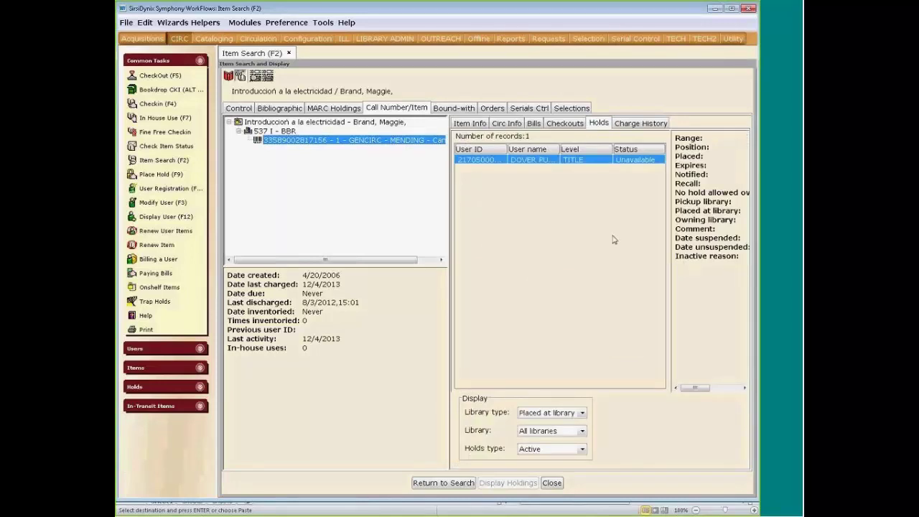
left_click_drag(507, 149, 489, 149)
left_click_drag(670, 272, 578, 289)
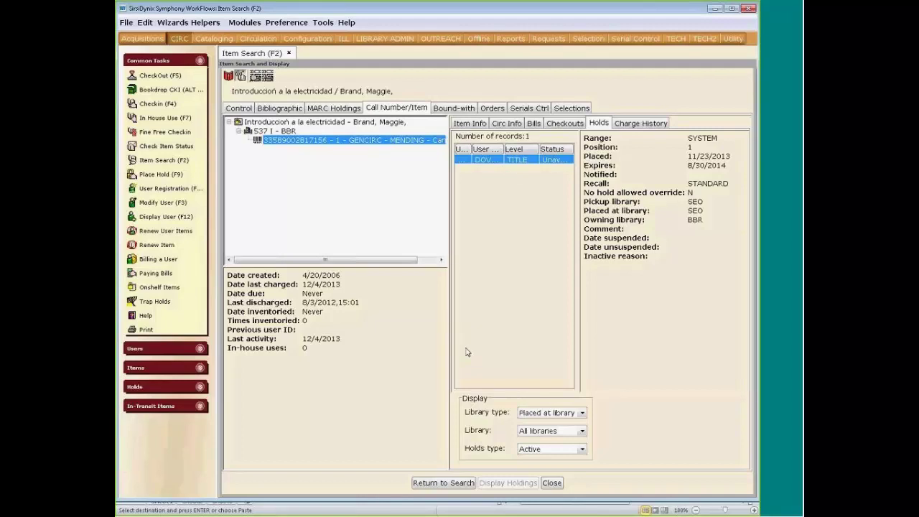
left_click(430, 485)
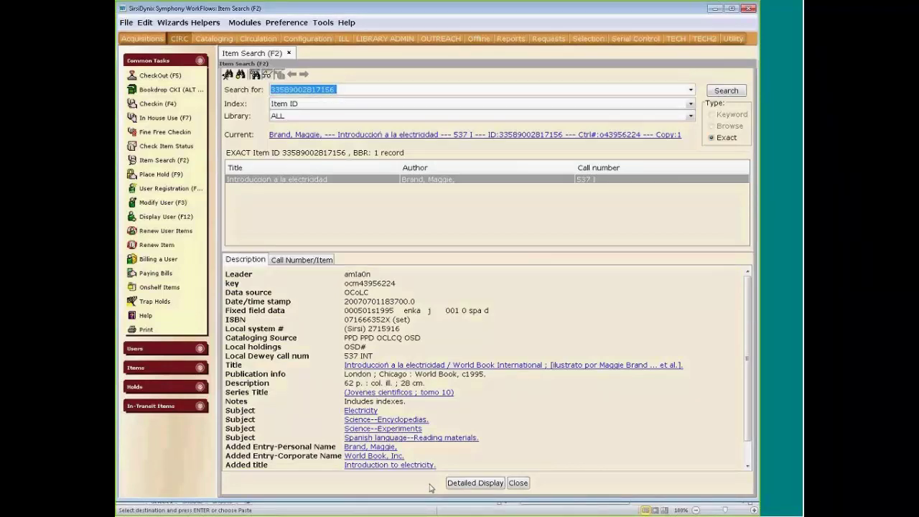
type("3")
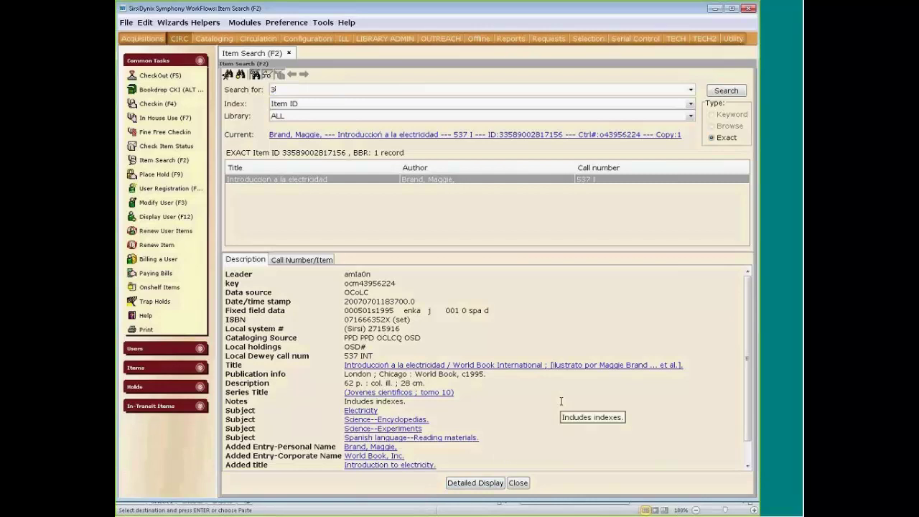
type("9913001705408")
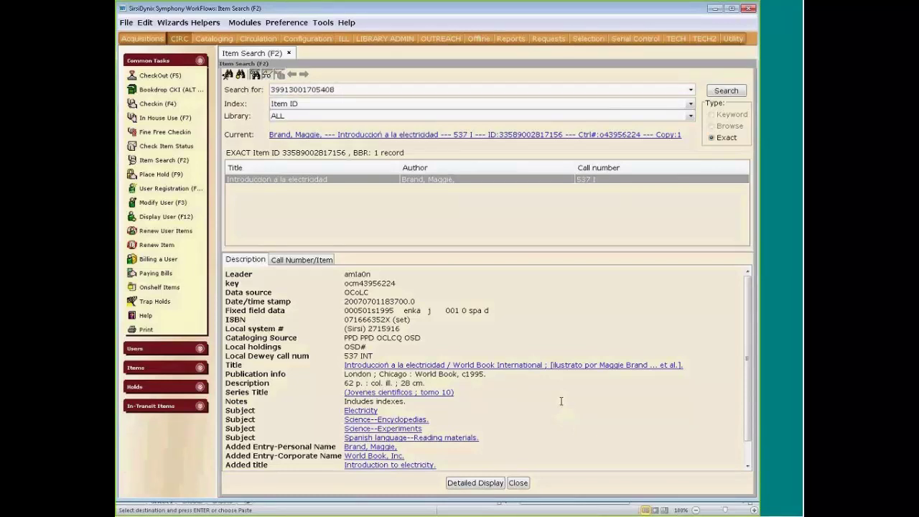
key("Return")
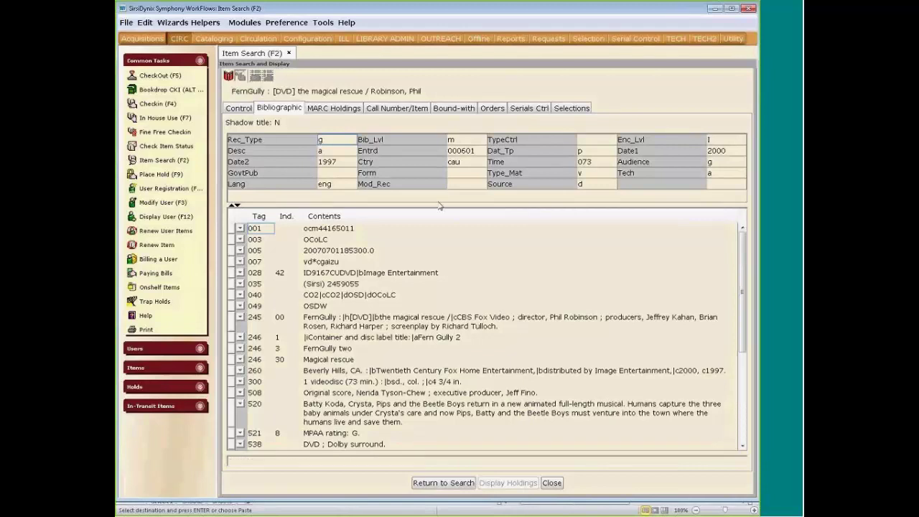
left_click(399, 109)
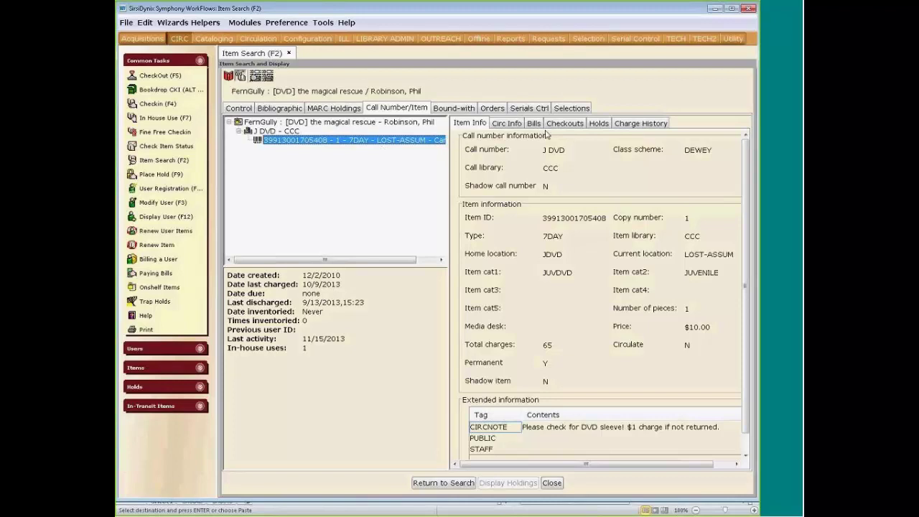
- Show FernGully's single hold and resize the list and User name column to read the holder
left_click(573, 127)
left_click(598, 123)
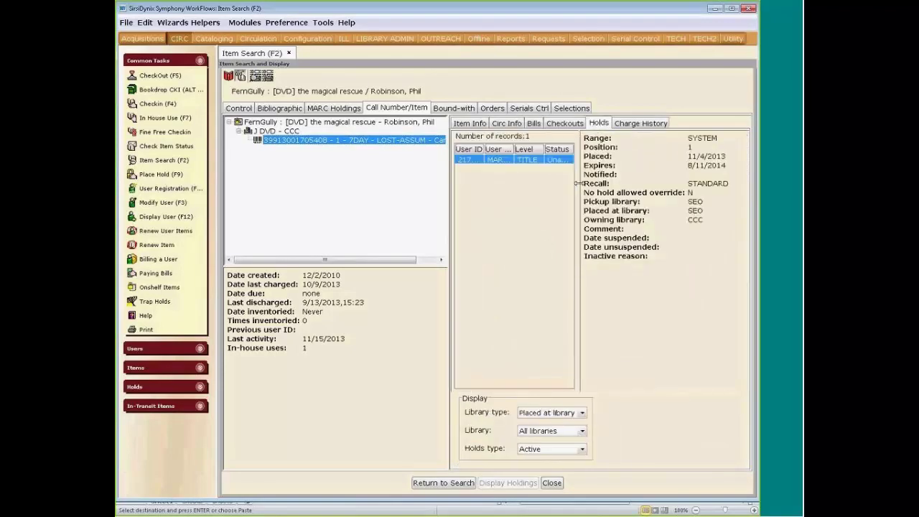
left_click_drag(577, 188, 603, 178)
left_click_drag(526, 148, 582, 149)
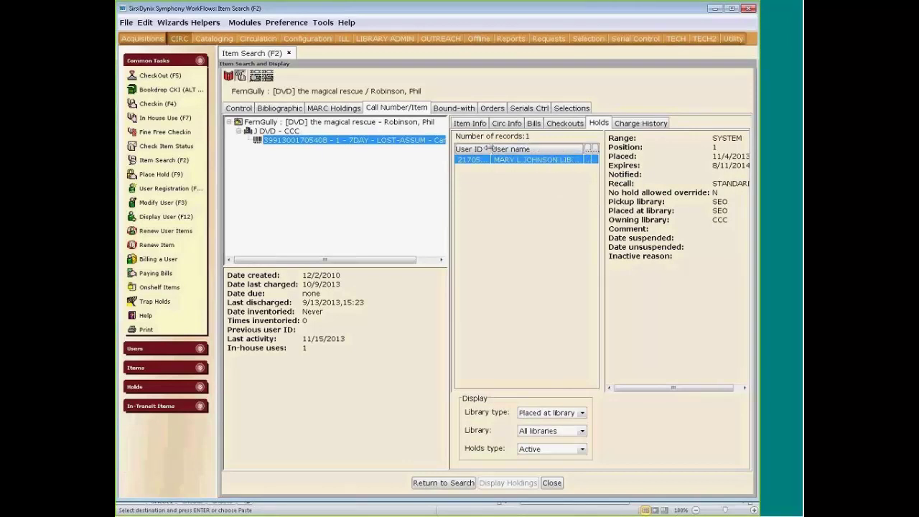
left_click_drag(490, 148, 475, 148)
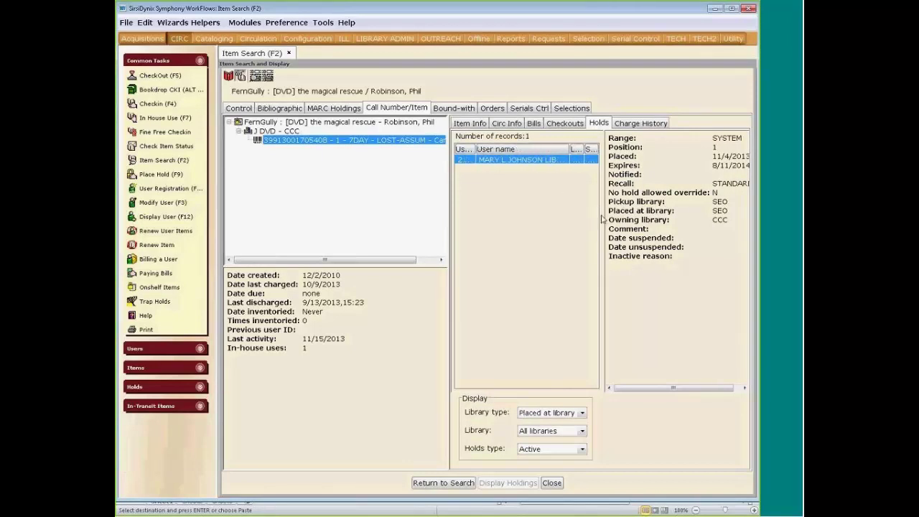
left_click_drag(601, 216, 573, 215)
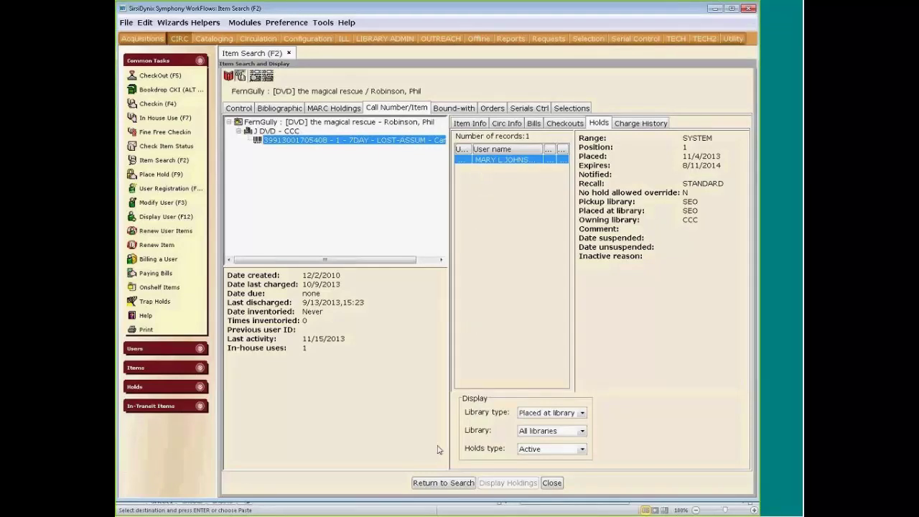
left_click(437, 484)
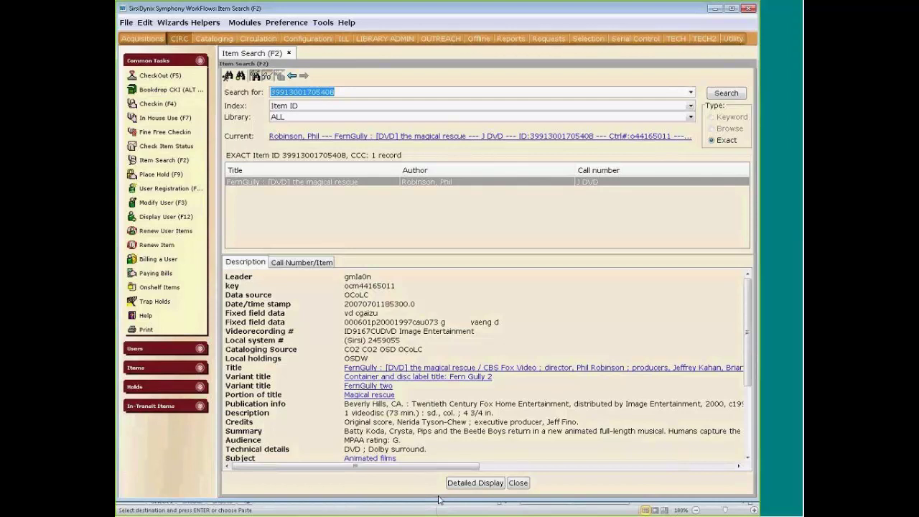
type("3429")
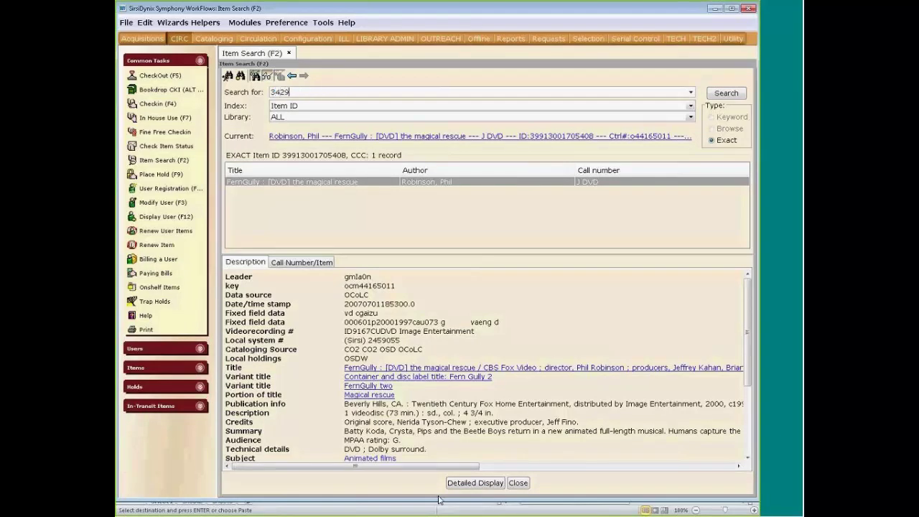
type("3010048990")
key("Return")
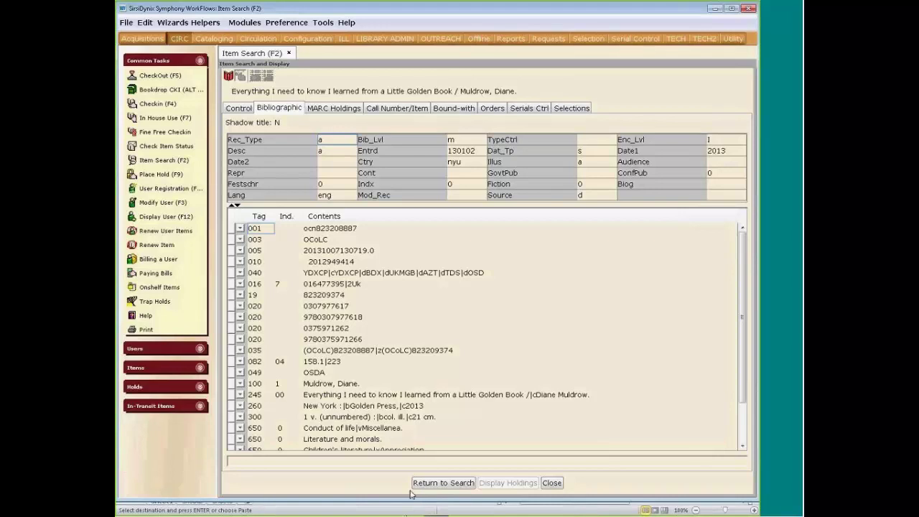
- Show the in-transit copy's circulation info: one hold, sent from WES to SEO
left_click(385, 108)
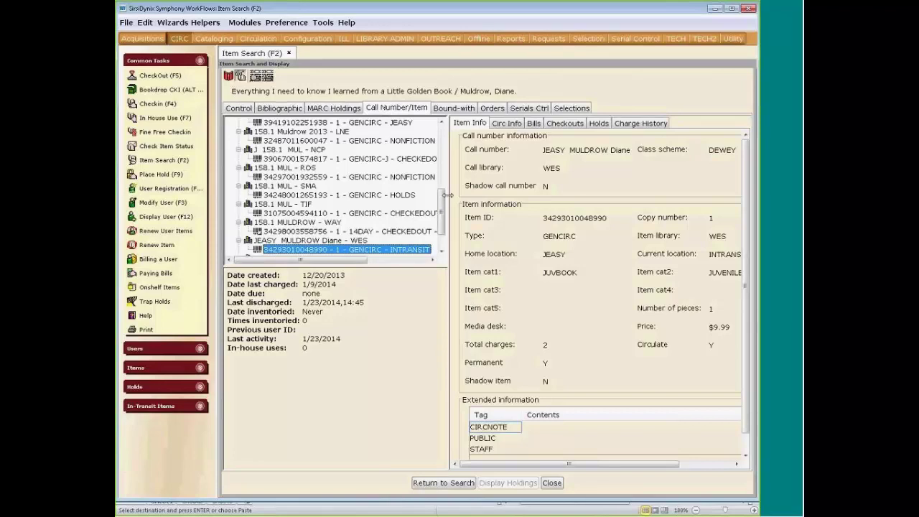
scroll(443, 195, "up", 3)
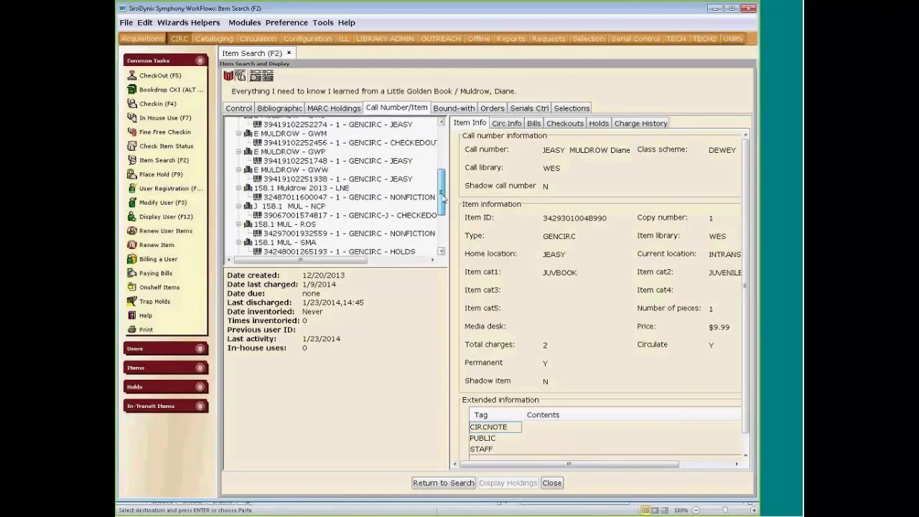
scroll(442, 195, "up", 4)
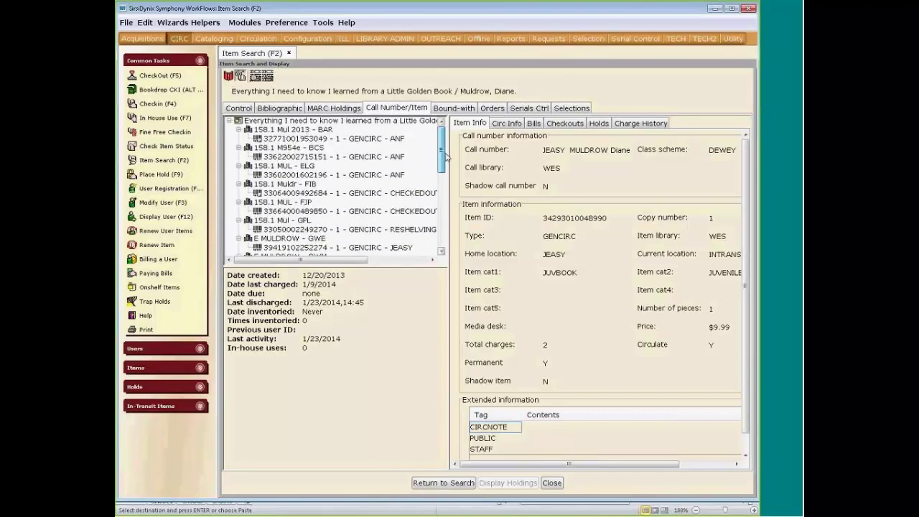
scroll(445, 155, "up", 1)
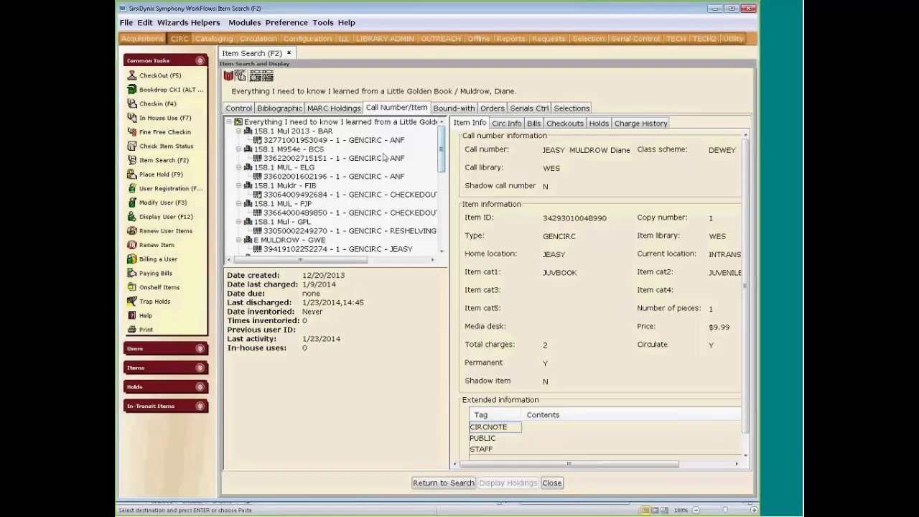
scroll(443, 150, "down", 1)
left_click_drag(443, 151, 433, 219)
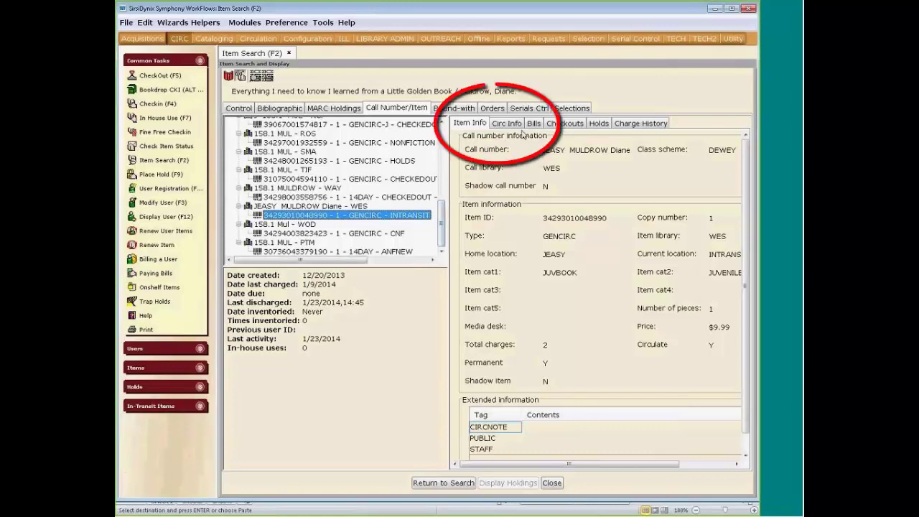
left_click(519, 126)
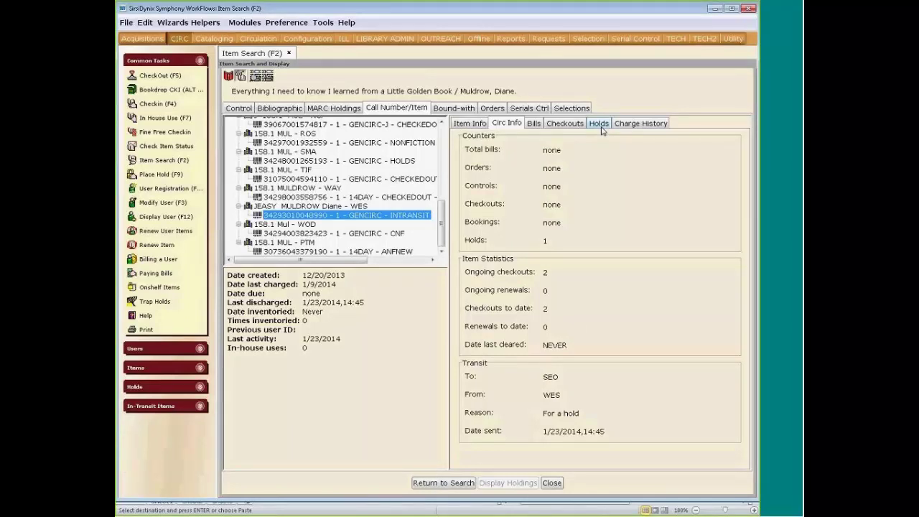
left_click(600, 125)
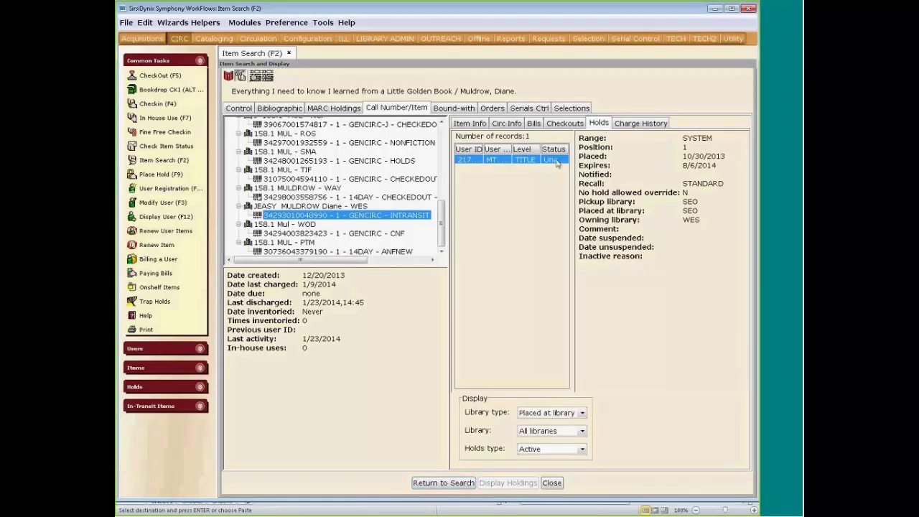
left_click_drag(512, 149, 553, 149)
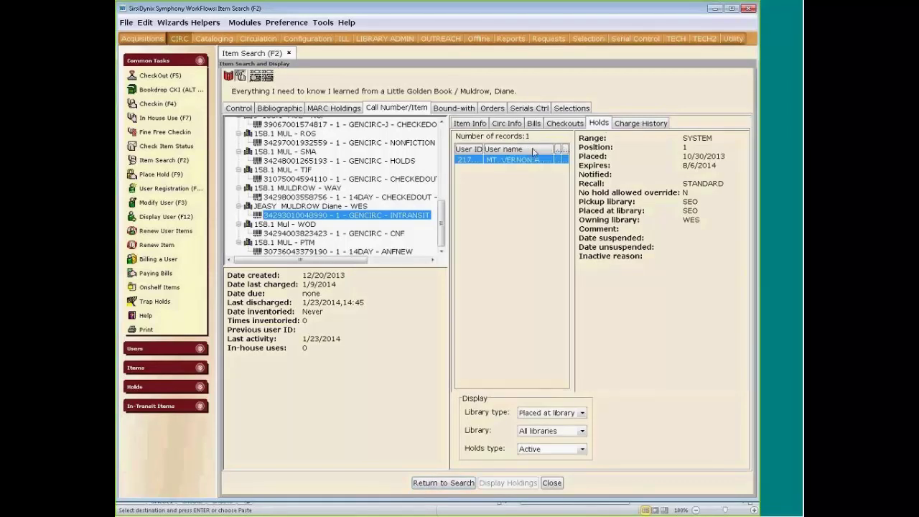
left_click_drag(483, 149, 467, 149)
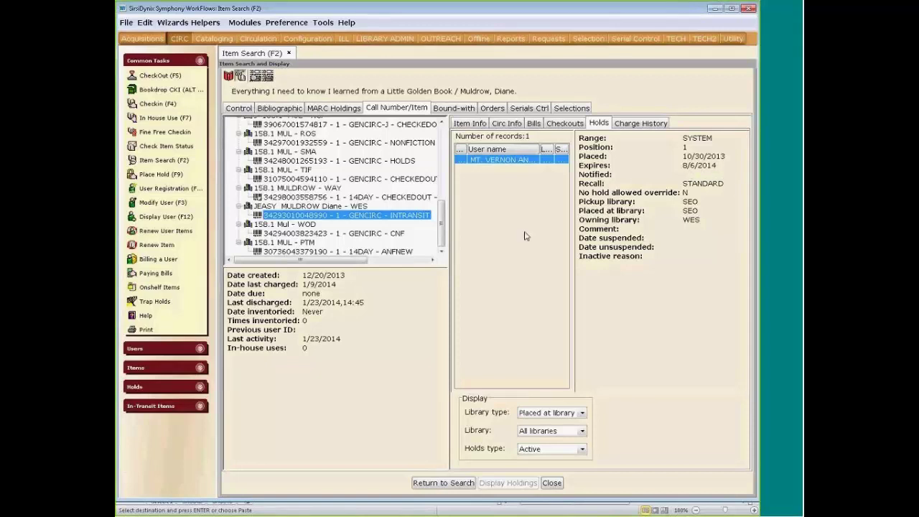
left_click(506, 123)
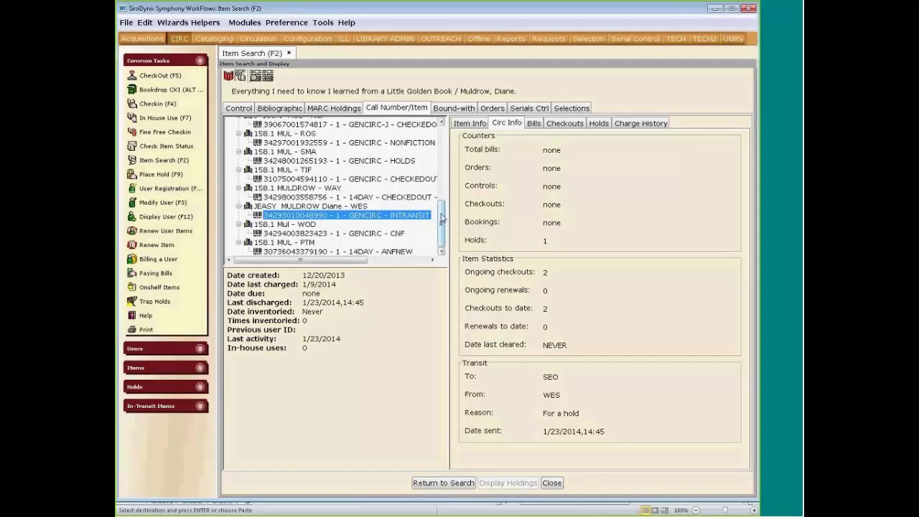
scroll(441, 227, "up", 2)
scroll(441, 227, "up", 4)
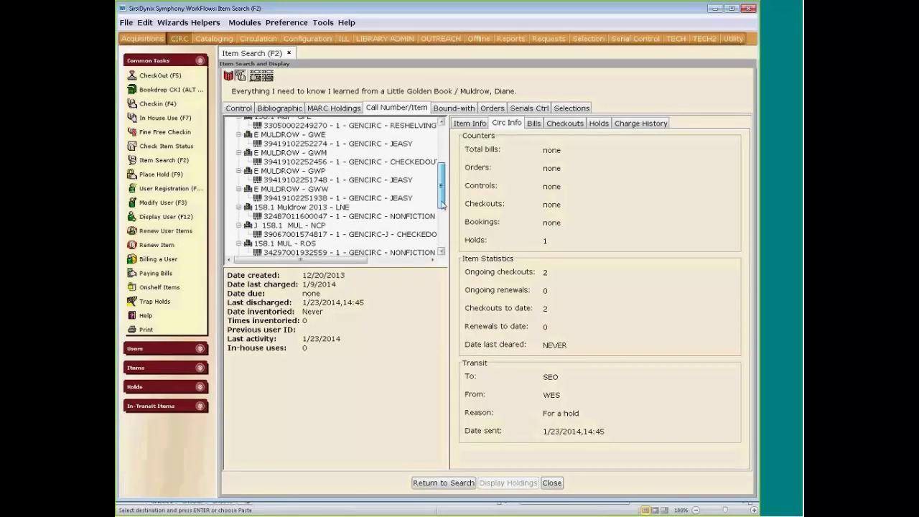
scroll(443, 172, "up", 5)
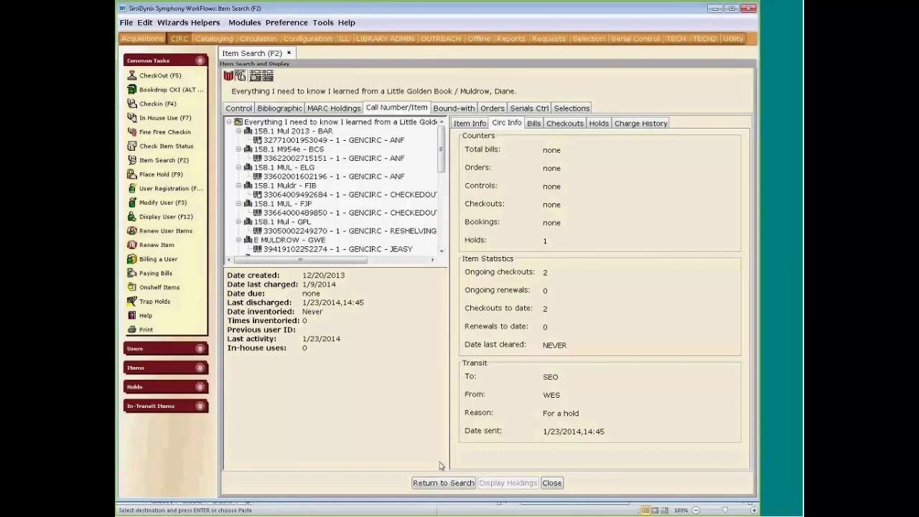
left_click(438, 484)
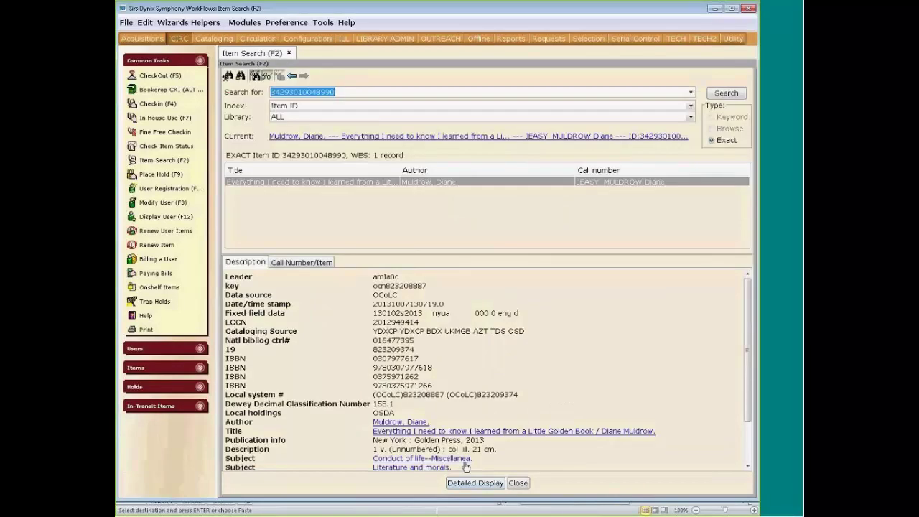
type("31705002921010")
key("Return")
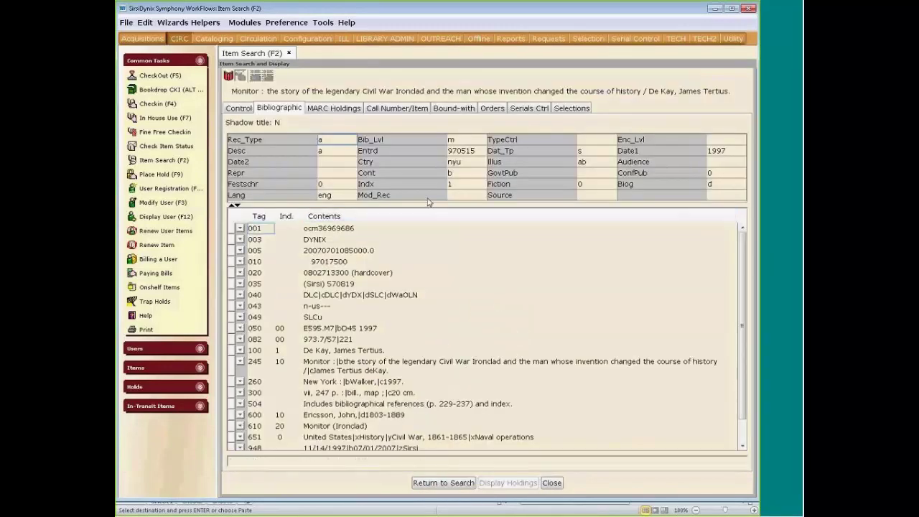
left_click(414, 110)
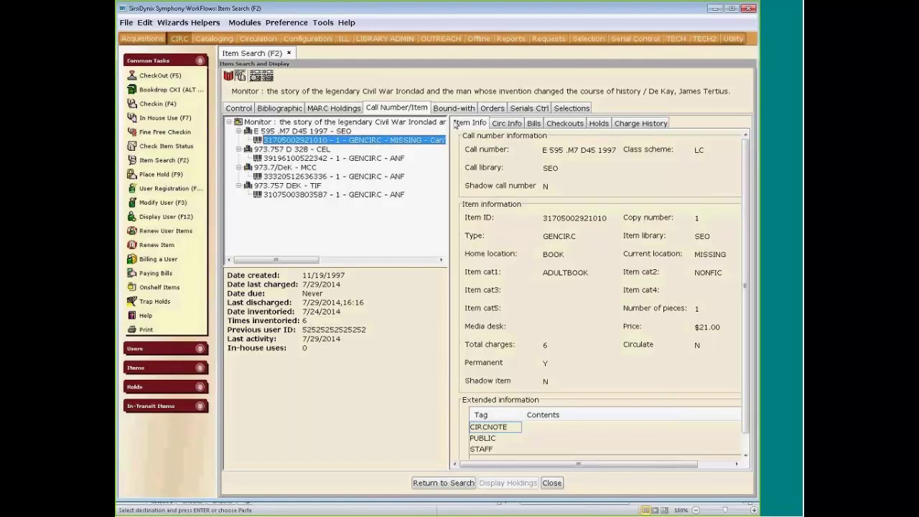
- Check the missing Monitor copy's holds with a wider user name column, then return to Item Search
left_click(600, 124)
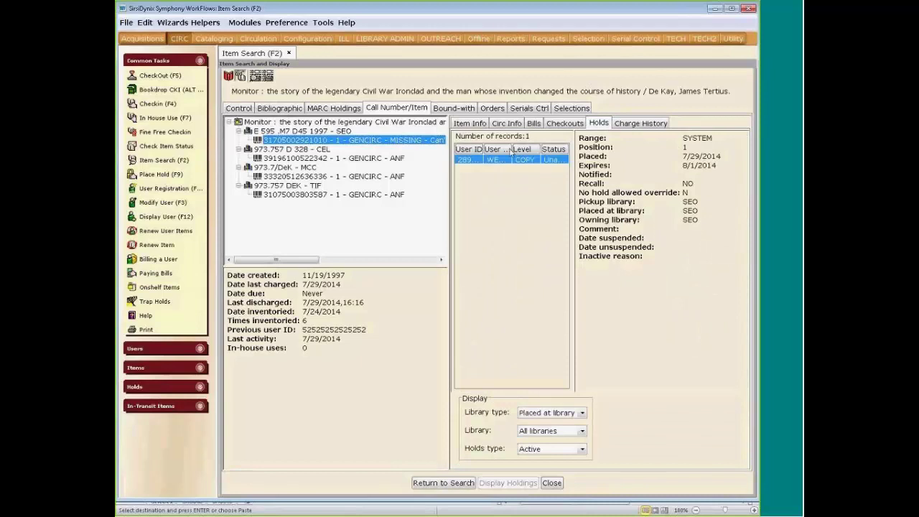
left_click_drag(509, 148, 560, 149)
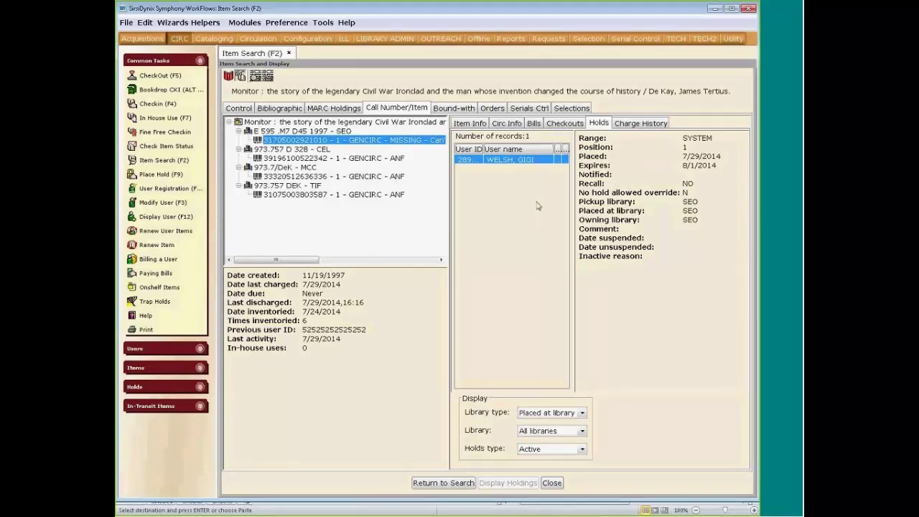
mouse_move(577, 149)
left_mouse_down()
mouse_move(610, 149)
mouse_move(546, 148)
left_mouse_up()
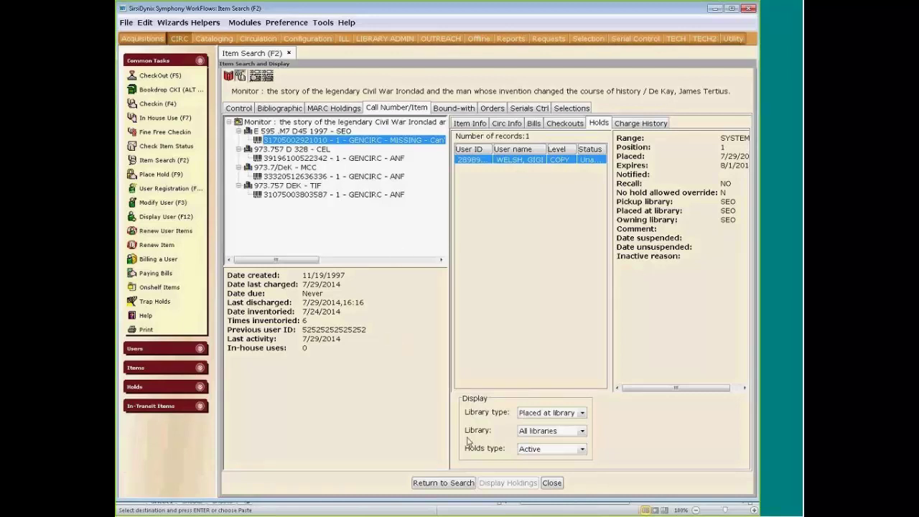
left_click(455, 487)
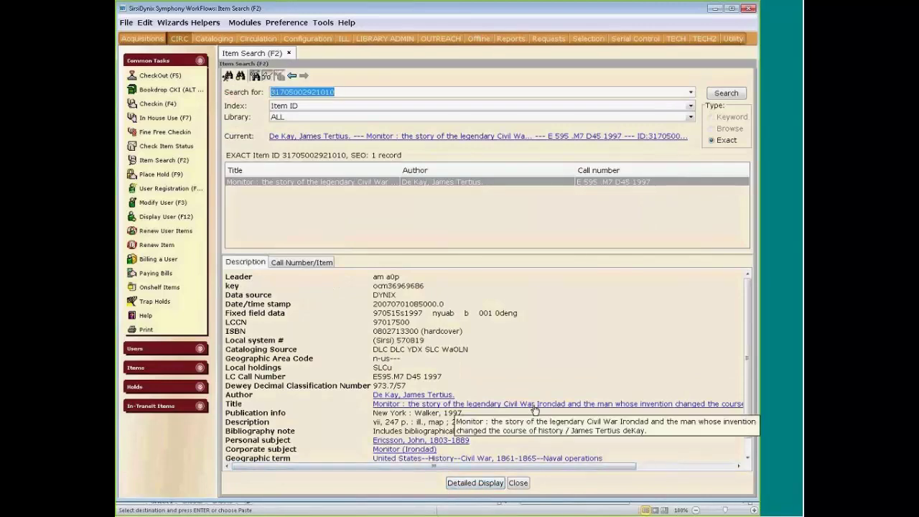
type("335")
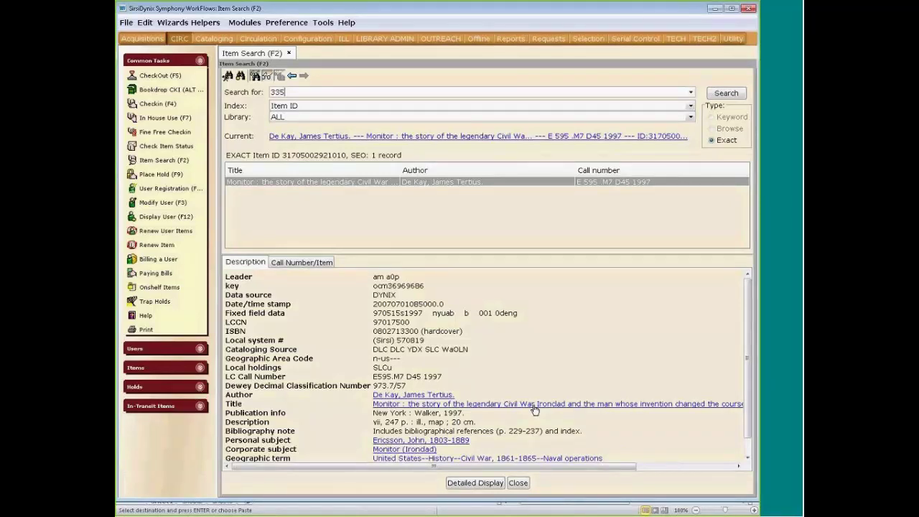
key("BackSpace")
key("BackSpace")
type("30")
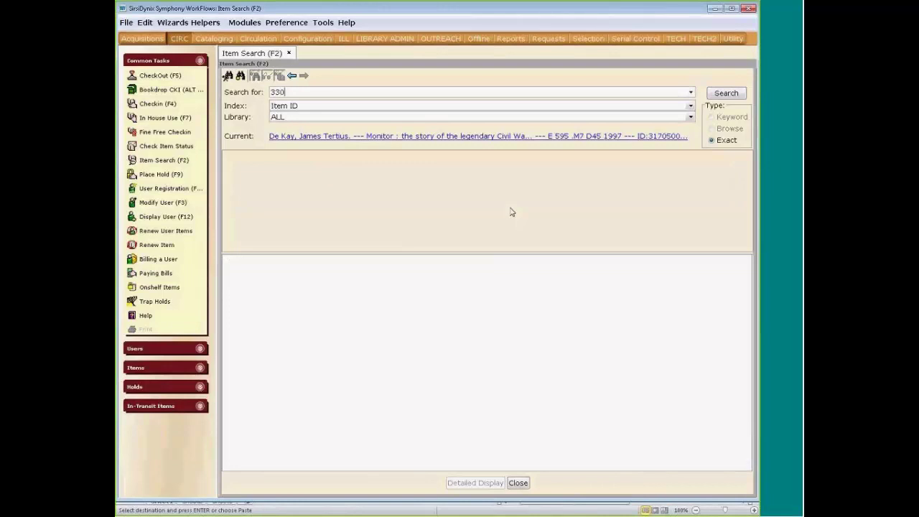
type("50002277081")
key("Return")
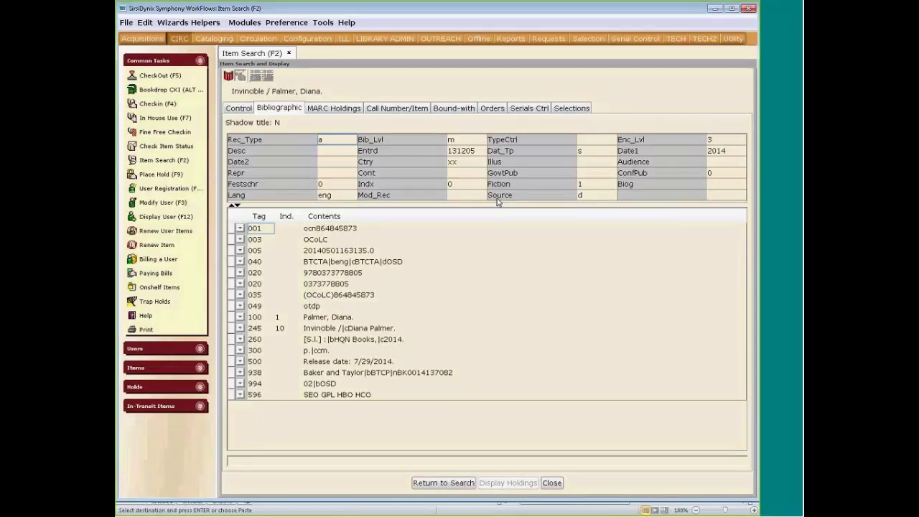
left_click(392, 109)
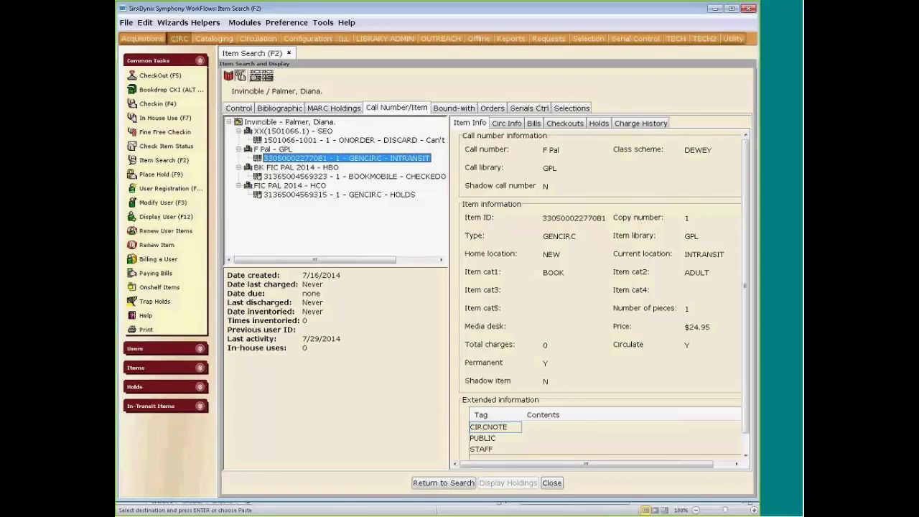
- Show the Invincible copy's circulation info: 77 holds, in transit GPL to DES
left_click(507, 123)
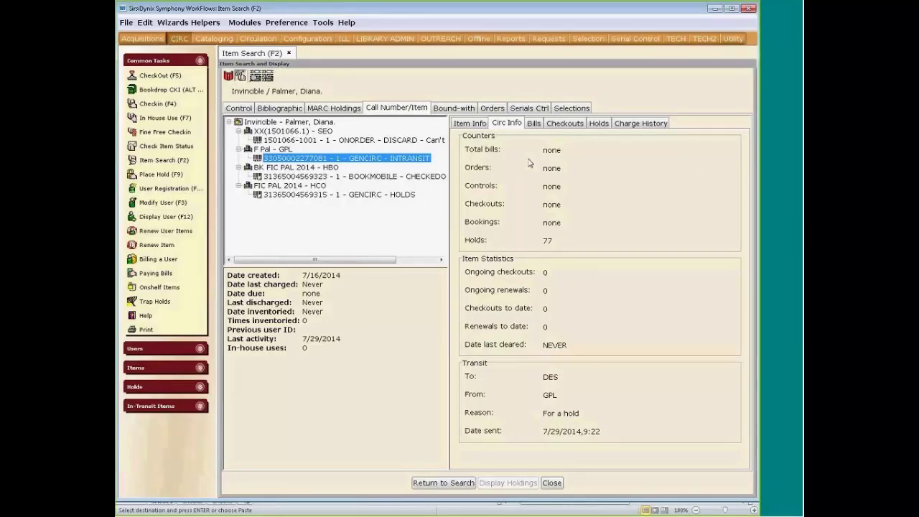
- List the Invincible holds sorted by user name, narrowing User ID and widening User name
left_click(600, 124)
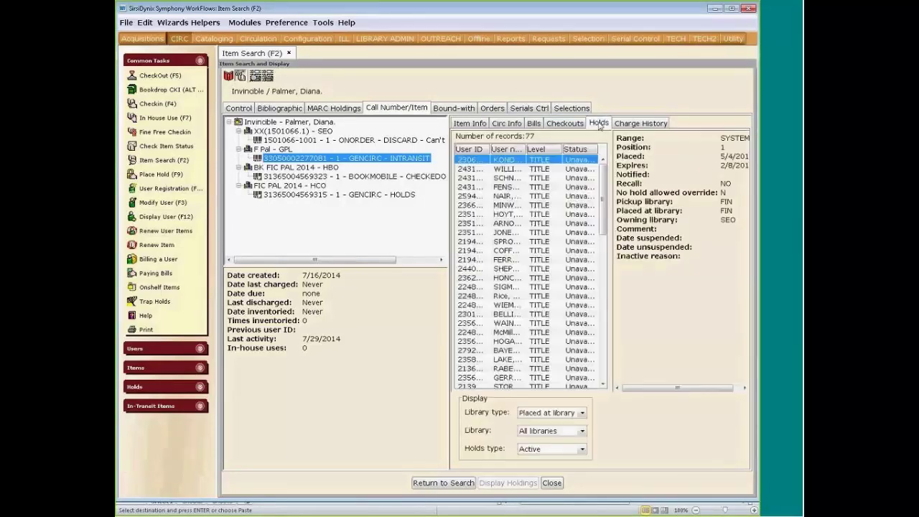
left_click_drag(607, 142, 619, 147)
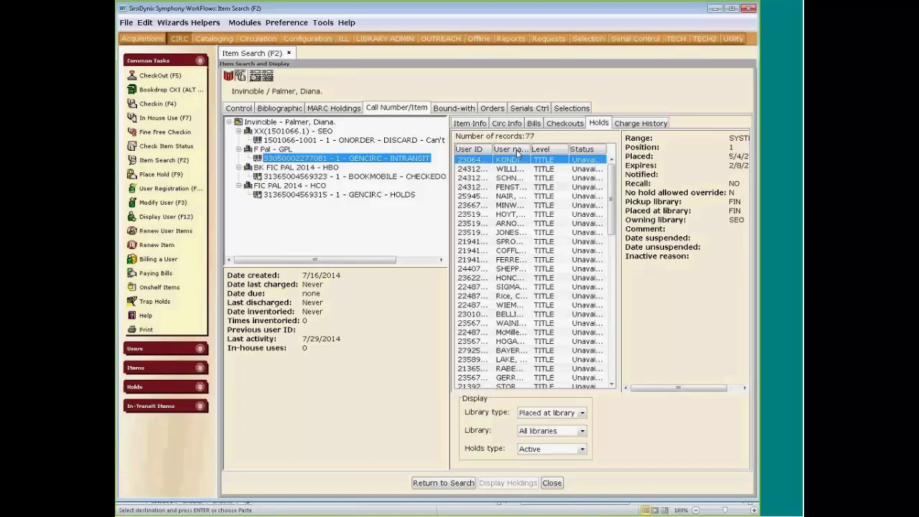
left_click(517, 151)
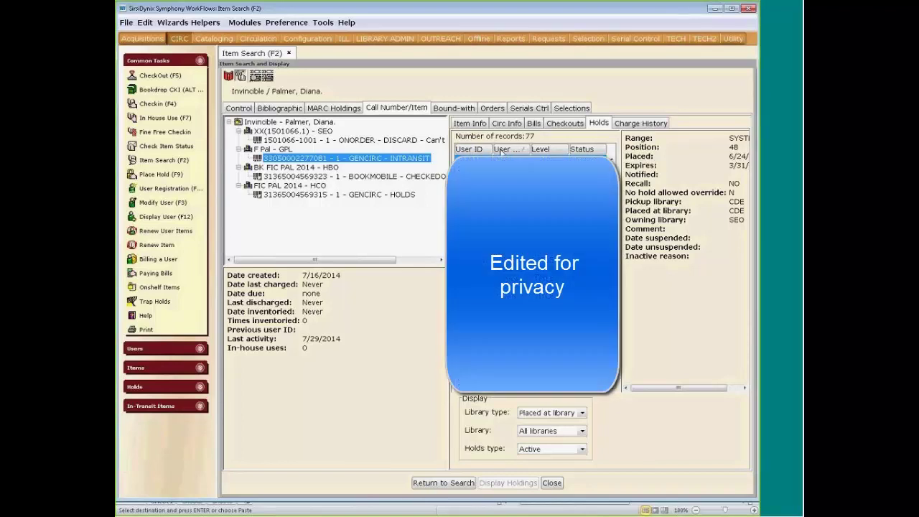
left_click_drag(493, 149, 463, 148)
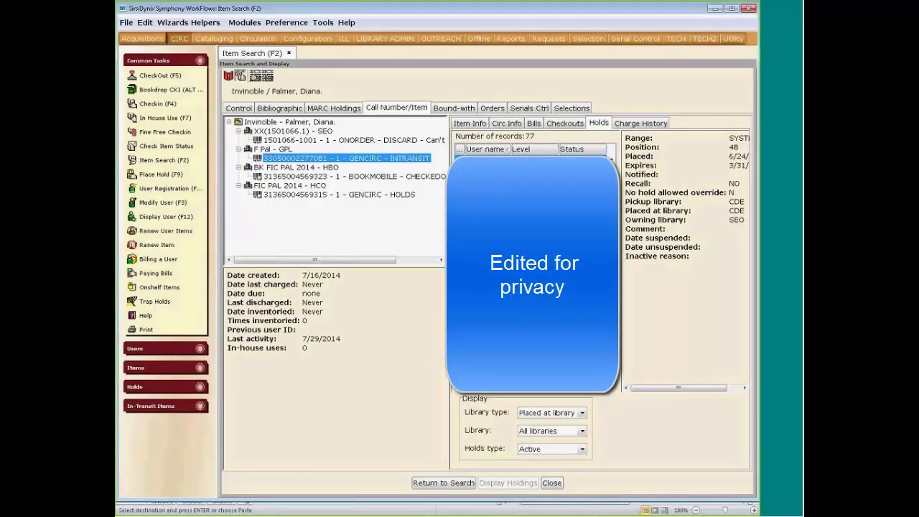
left_click_drag(508, 149, 539, 148)
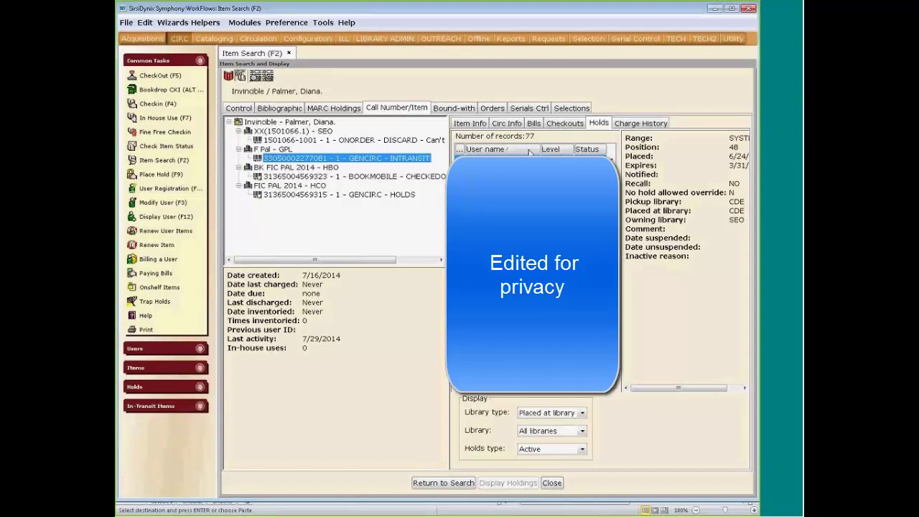
- Select the position-75 hold expiring 8/1/2014 and give its details more room
left_click(502, 155)
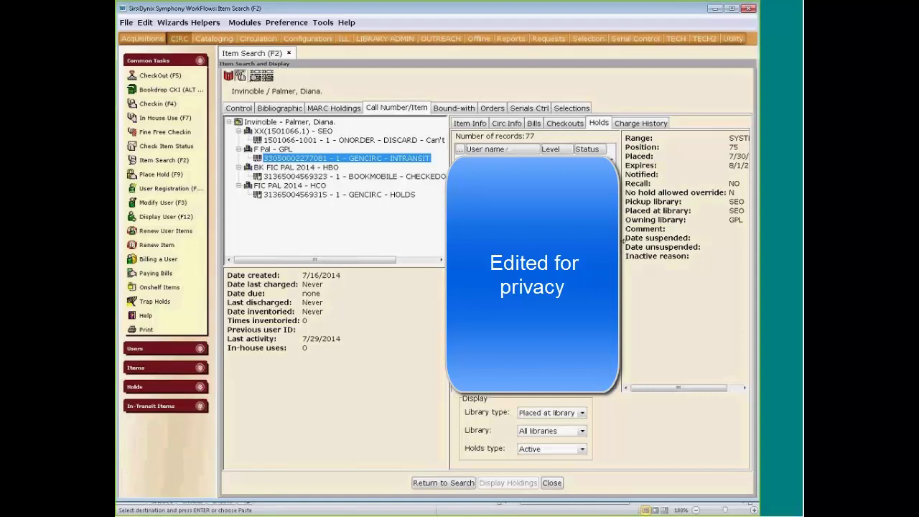
left_click_drag(622, 241, 585, 242)
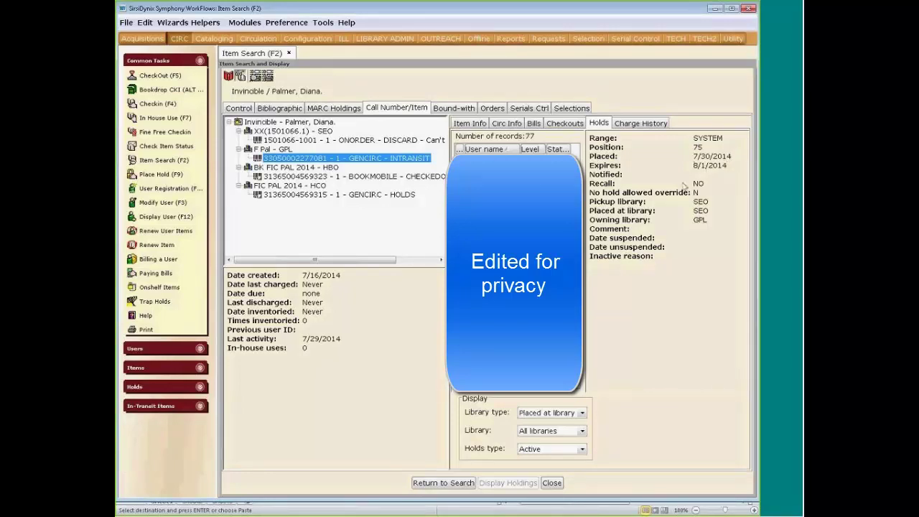
left_click_drag(588, 159, 611, 160)
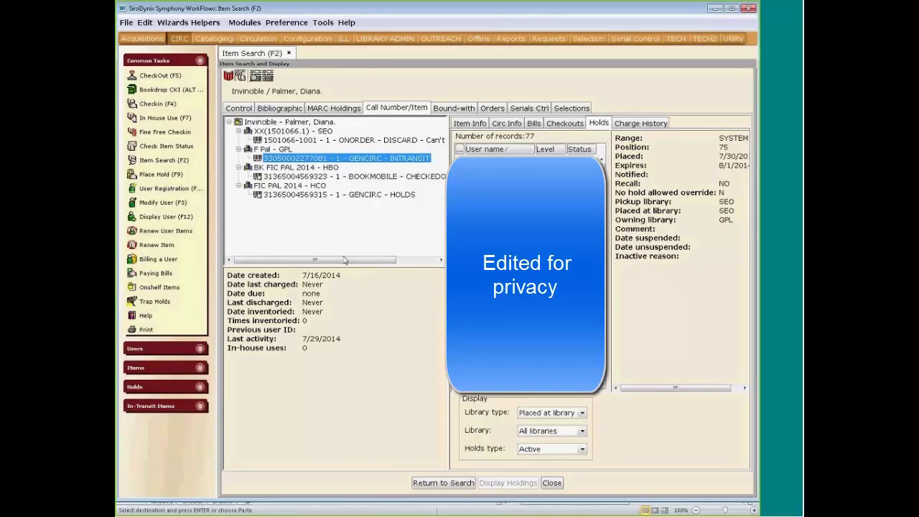
- Start Modify Holds for User and load the current patron's holds
left_click(201, 387)
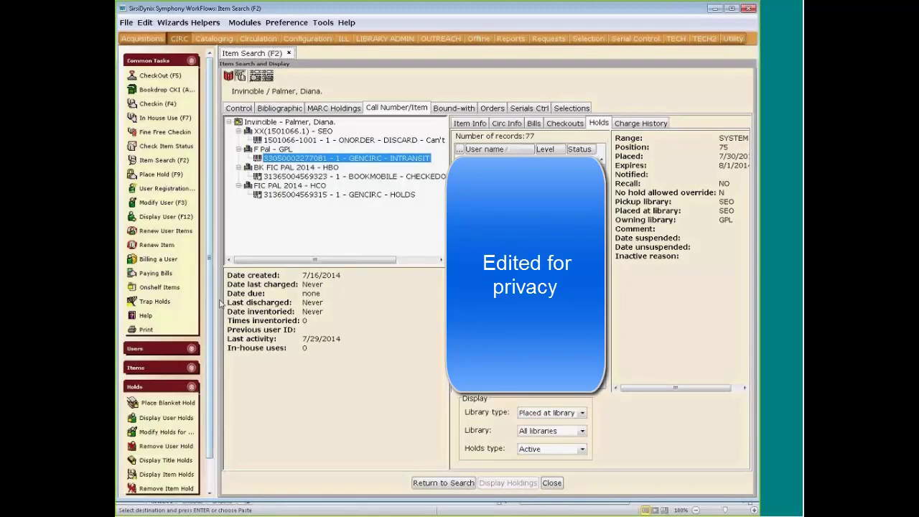
scroll(207, 316, "down", 1)
scroll(207, 316, "down", 1)
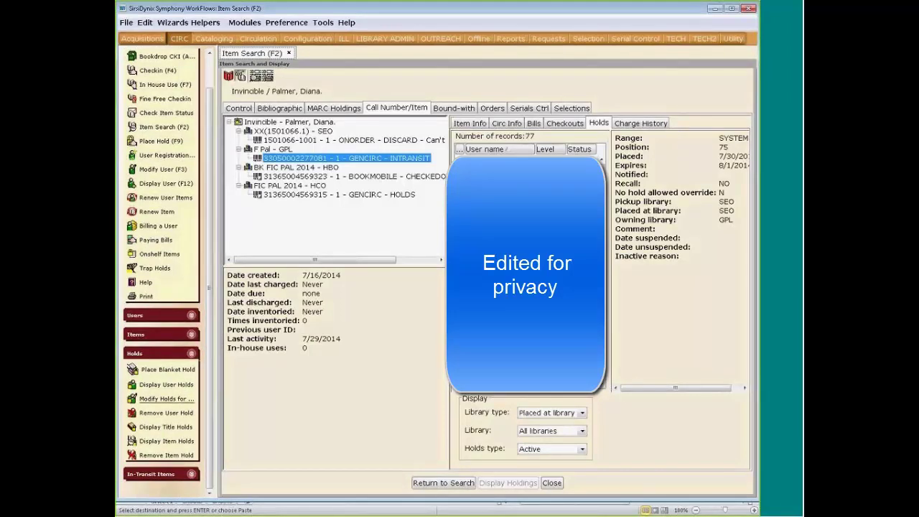
left_click(166, 399)
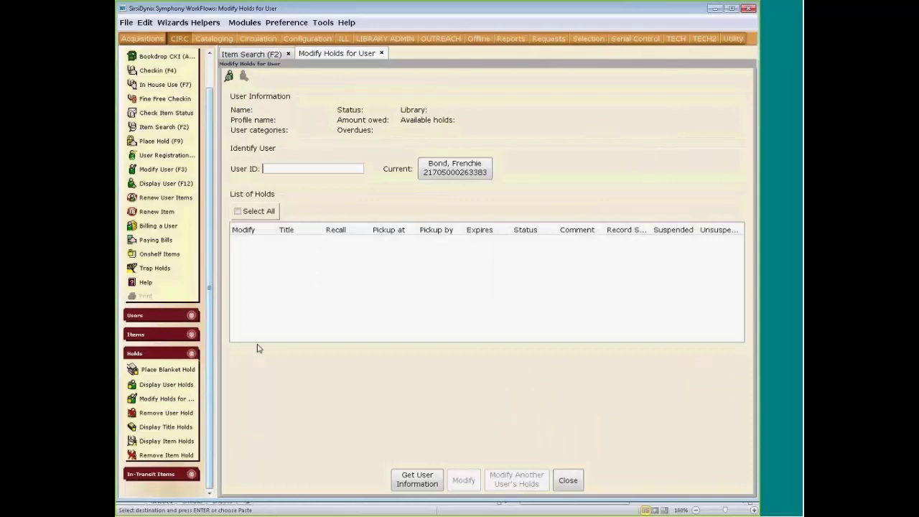
left_click(447, 175)
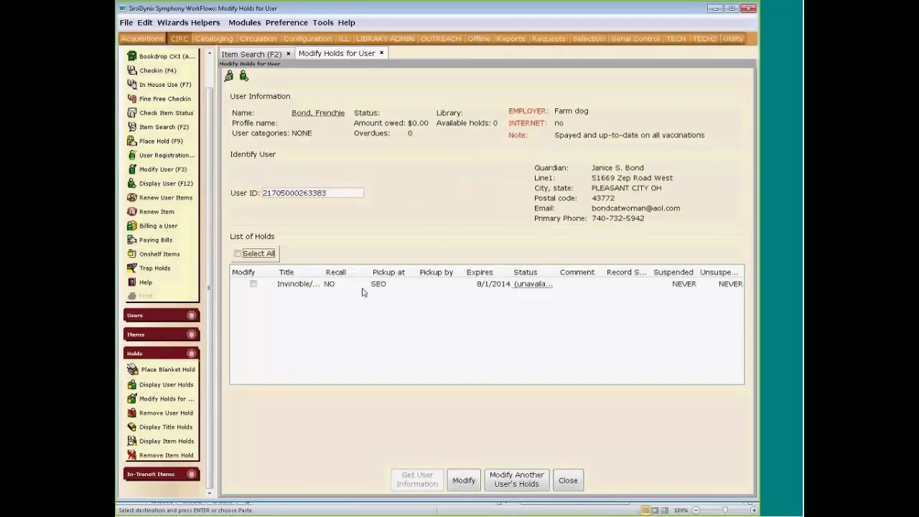
- Mark the Invincible hold expiring 8/1/2014 and bring up its Modify Holds Fields
left_click_drag(324, 272, 355, 264)
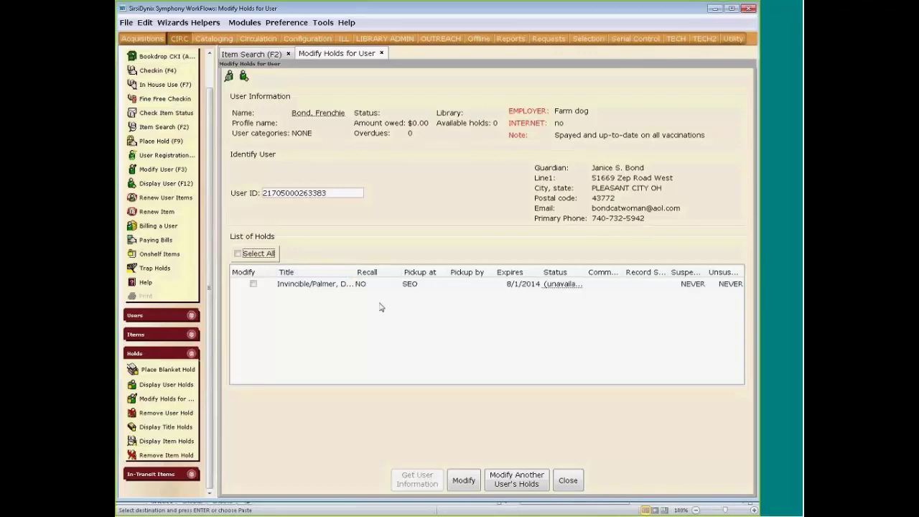
left_click(254, 285)
left_click(464, 481)
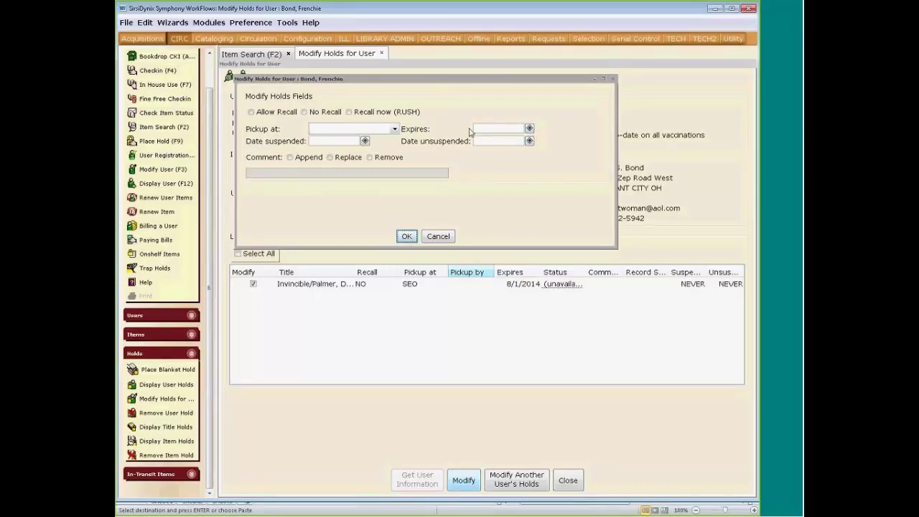
- Pick January 1, 2015 from the Expires calendar as the Invincible hold's new expiry date
left_click(529, 130)
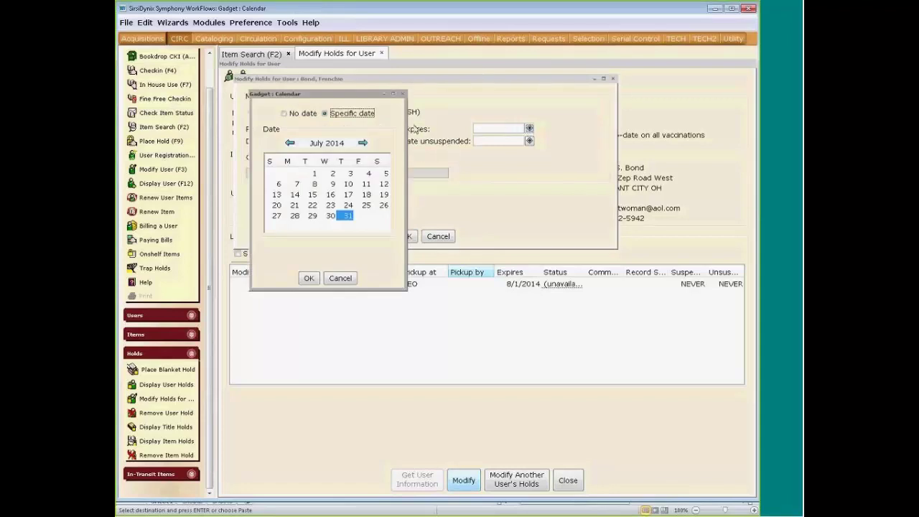
left_click_drag(407, 120, 437, 125)
left_click_drag(435, 289, 463, 317)
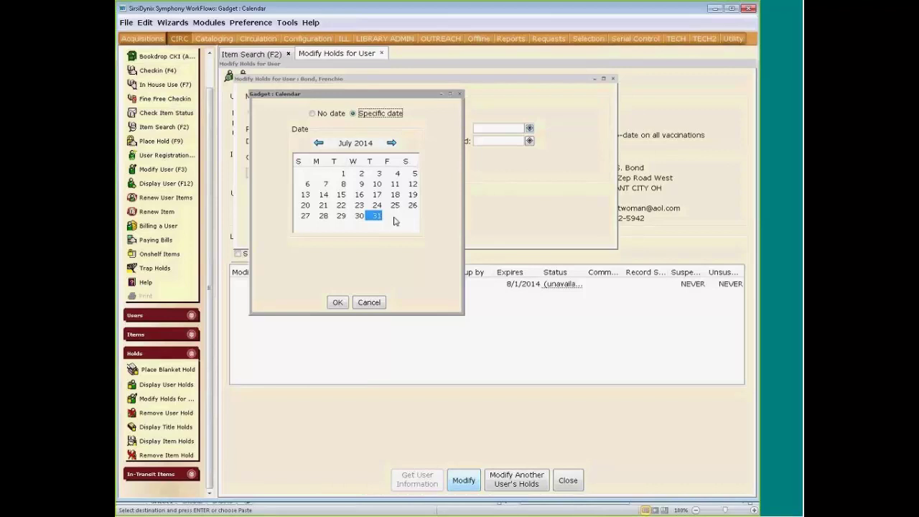
left_click(392, 144)
left_click(392, 144)
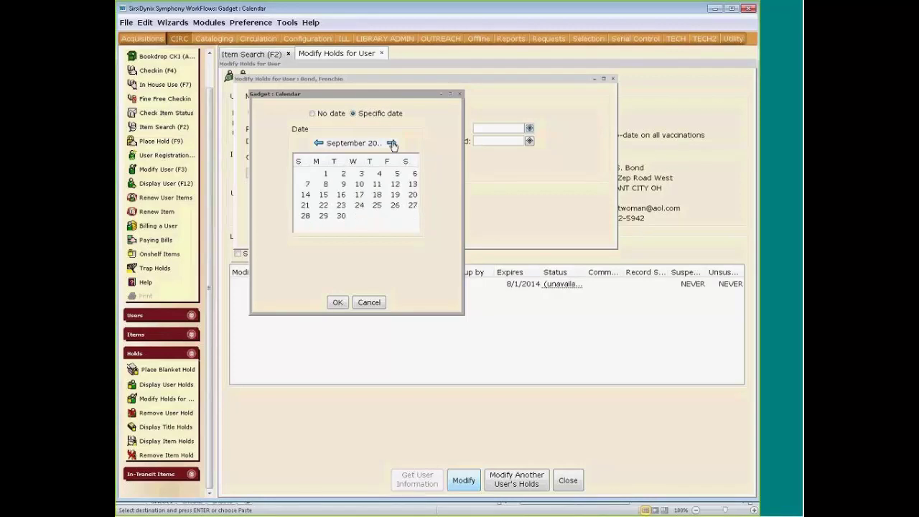
left_click(392, 144)
left_click(392, 144)
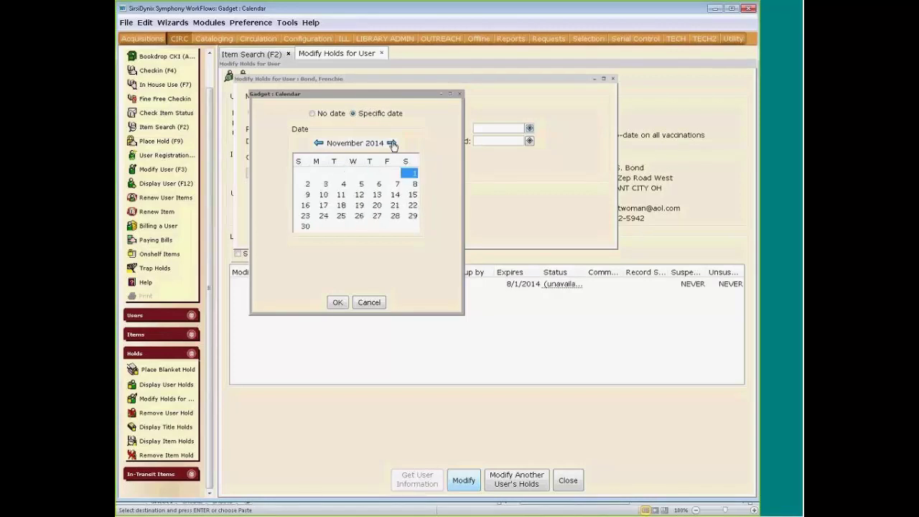
left_click(392, 144)
left_click(392, 144)
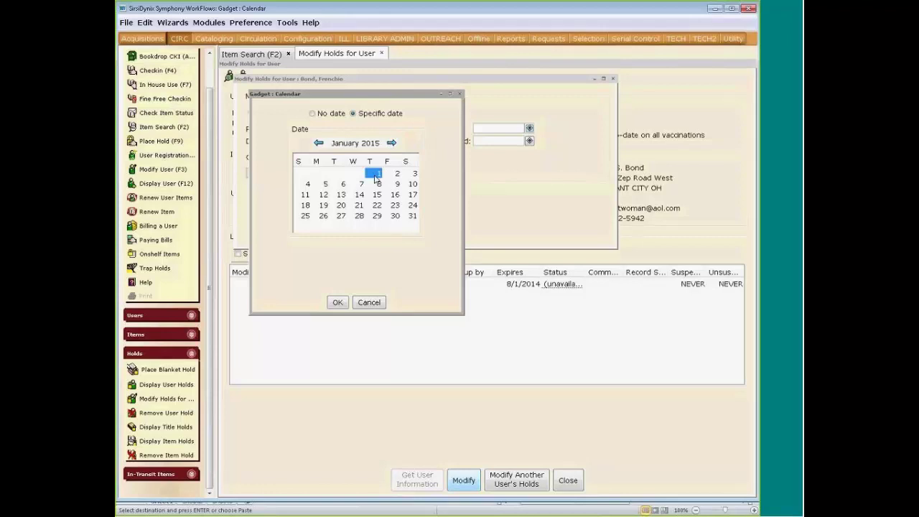
left_click_drag(378, 208, 325, 212)
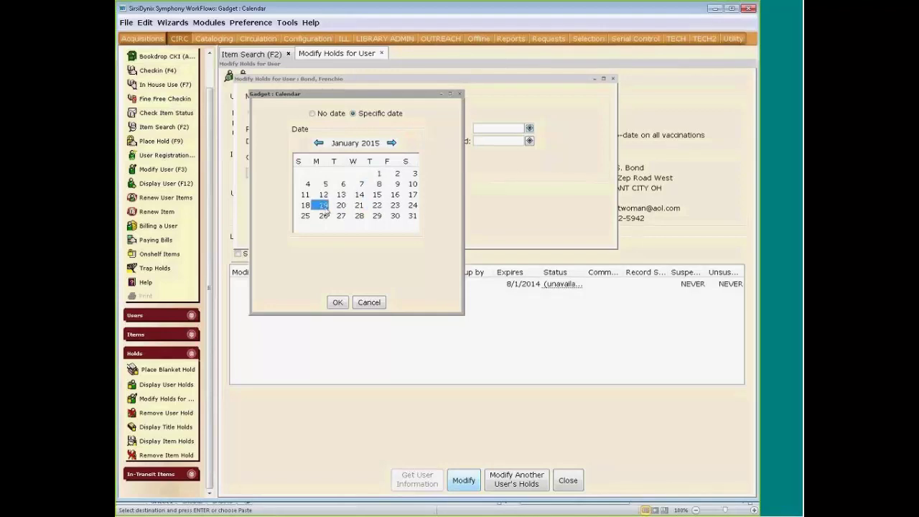
left_click(380, 176)
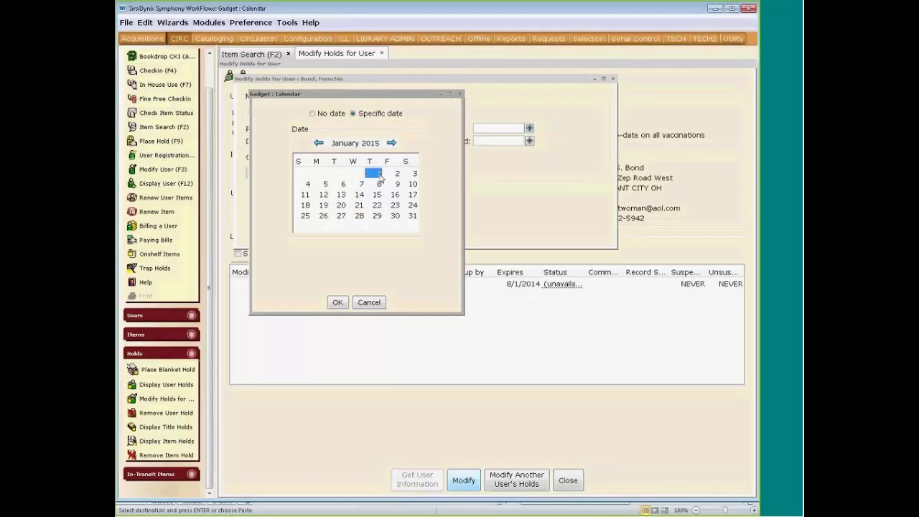
left_click(337, 303)
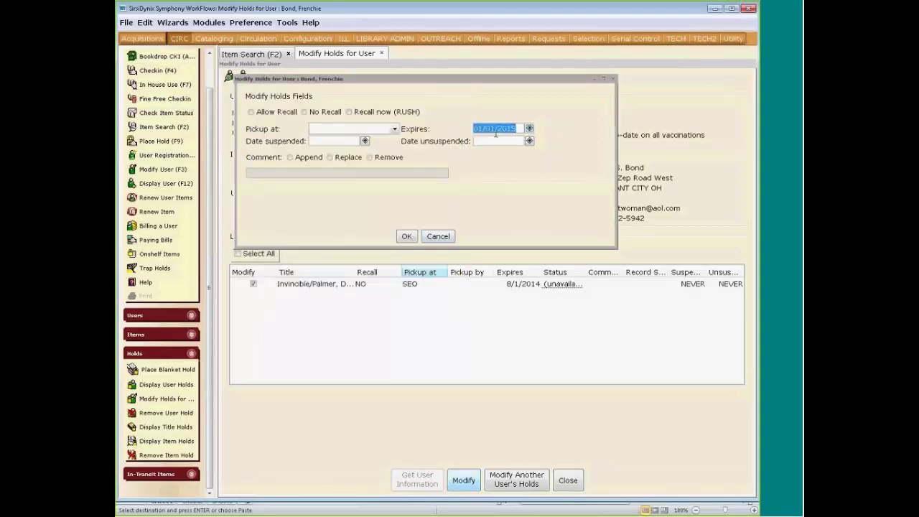
- Save the Invincible hold with its 1/1/2015 expiry and close Modify Holds for User
left_click(409, 238)
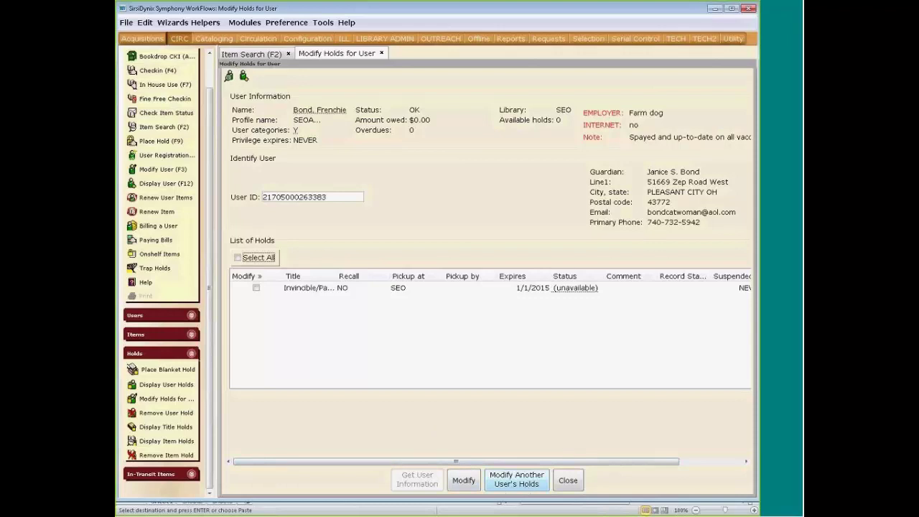
left_click(567, 481)
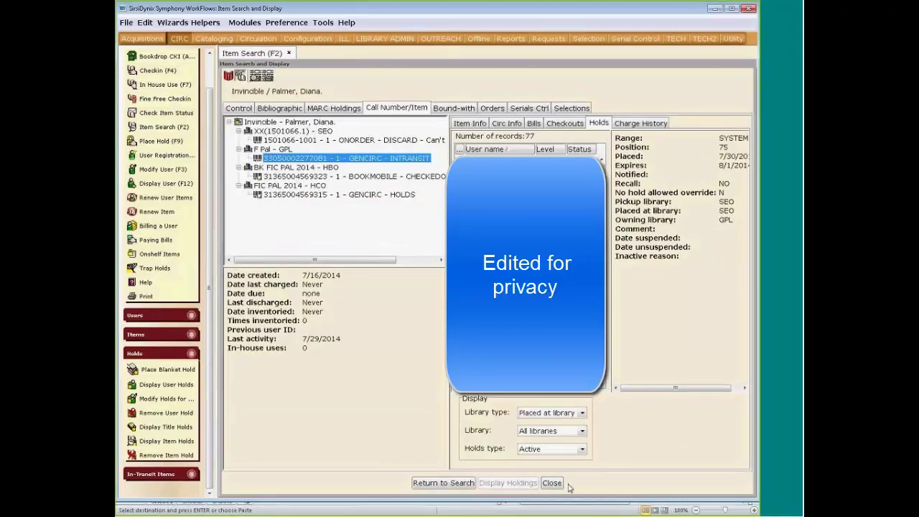